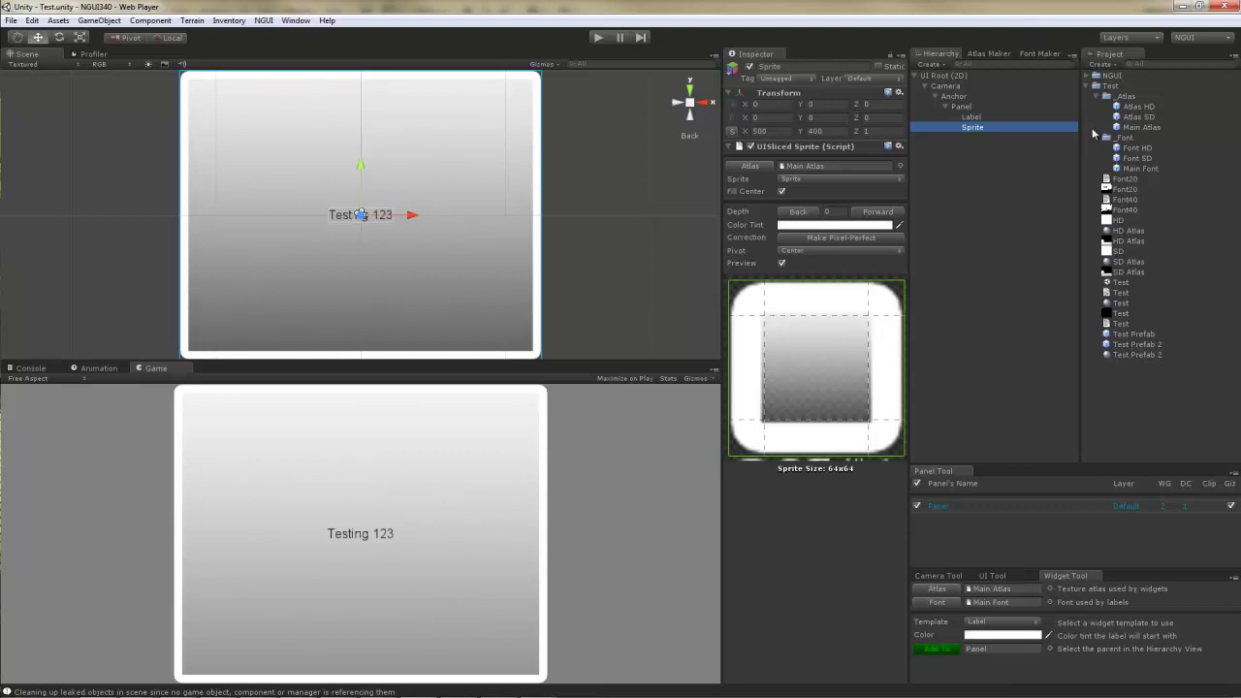
Inspect the Atlas HD, Atlas SD, Font HD and Font SD assets.
click(1147, 108)
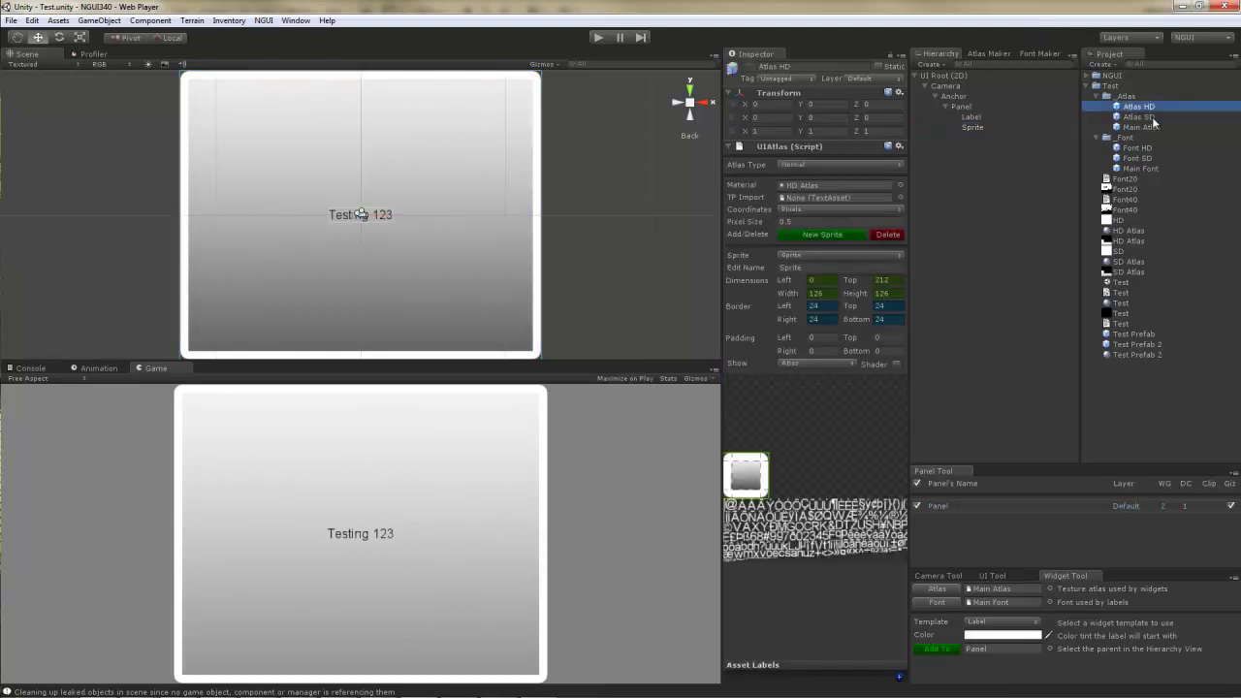
click(1153, 117)
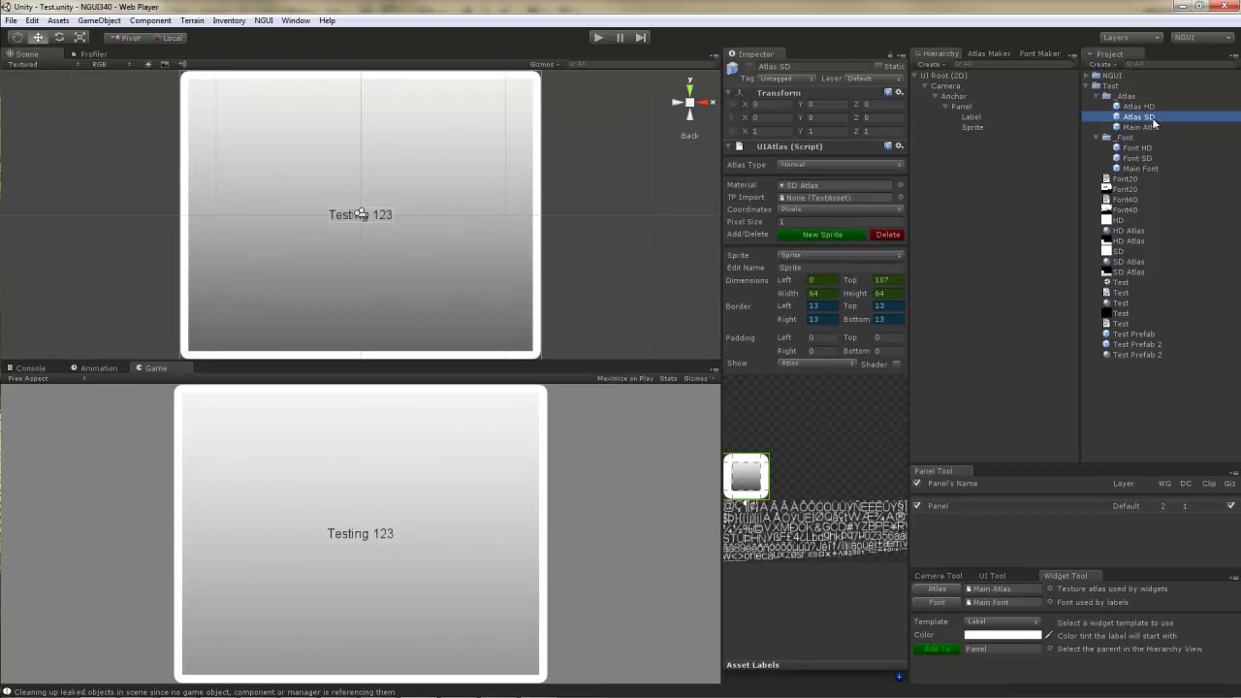
click(1152, 150)
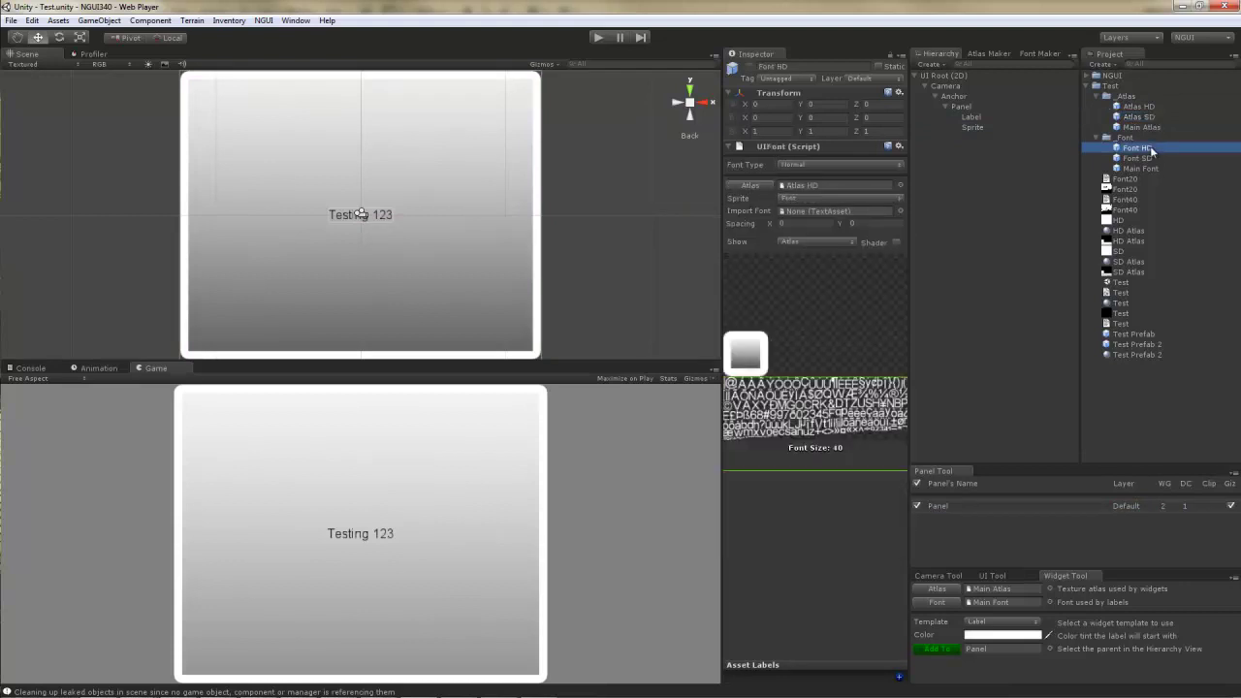
click(1151, 158)
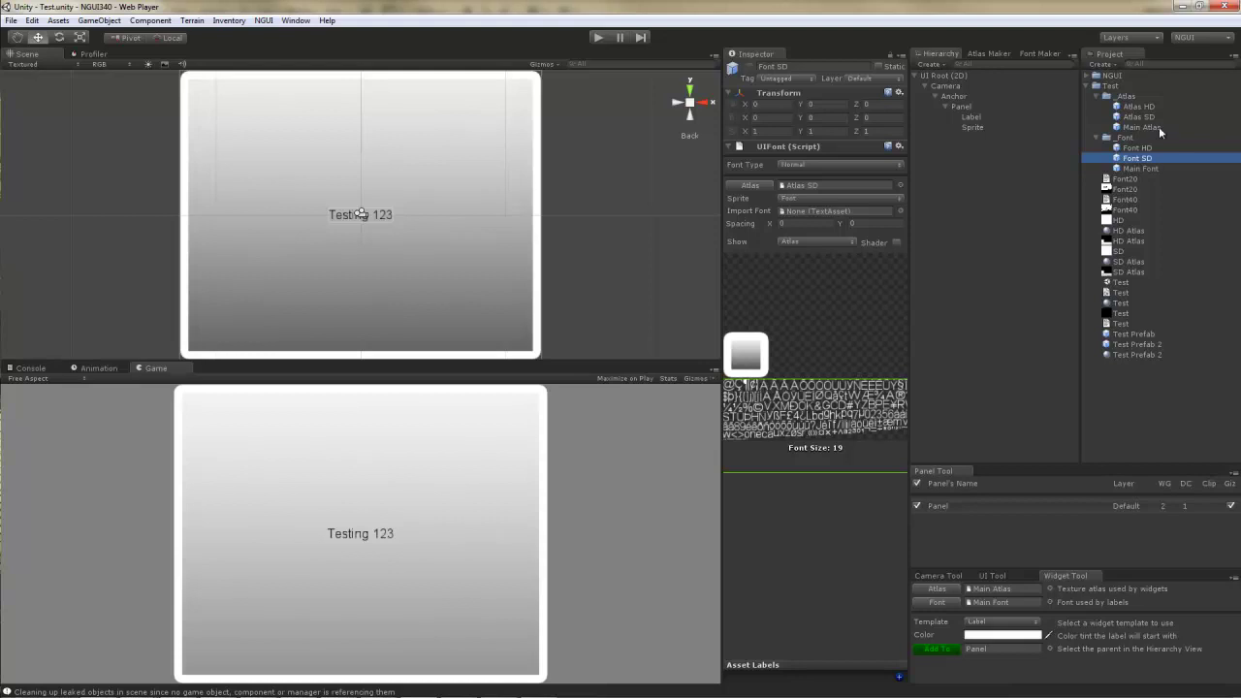
Review the Main Atlas and Main Font reference assets, which point to Atlas SD and Font SD.
click(1158, 126)
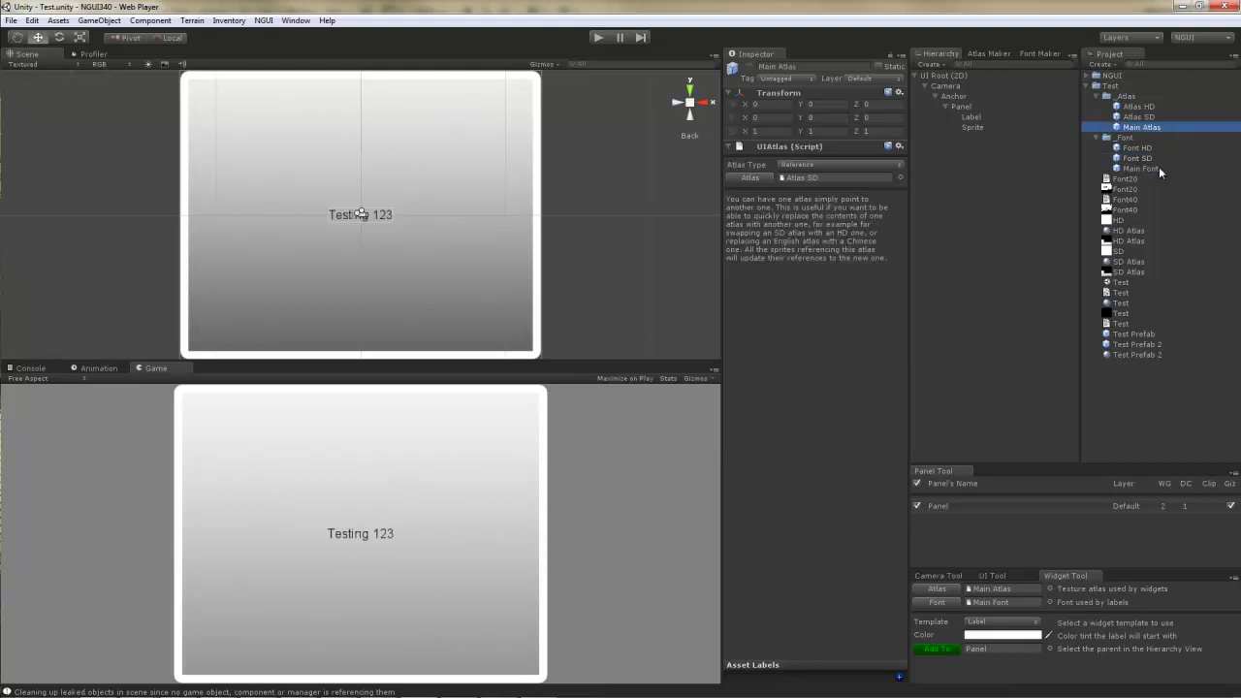
click(1162, 168)
click(1163, 128)
click(1144, 169)
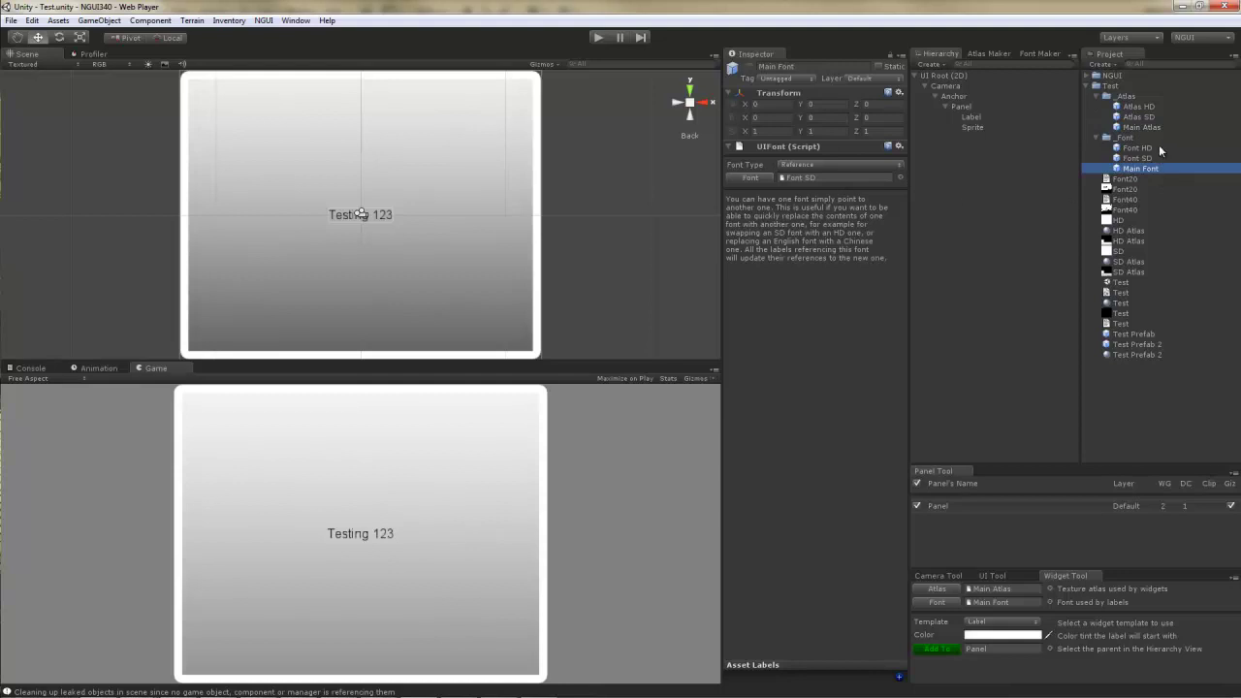
click(1025, 217)
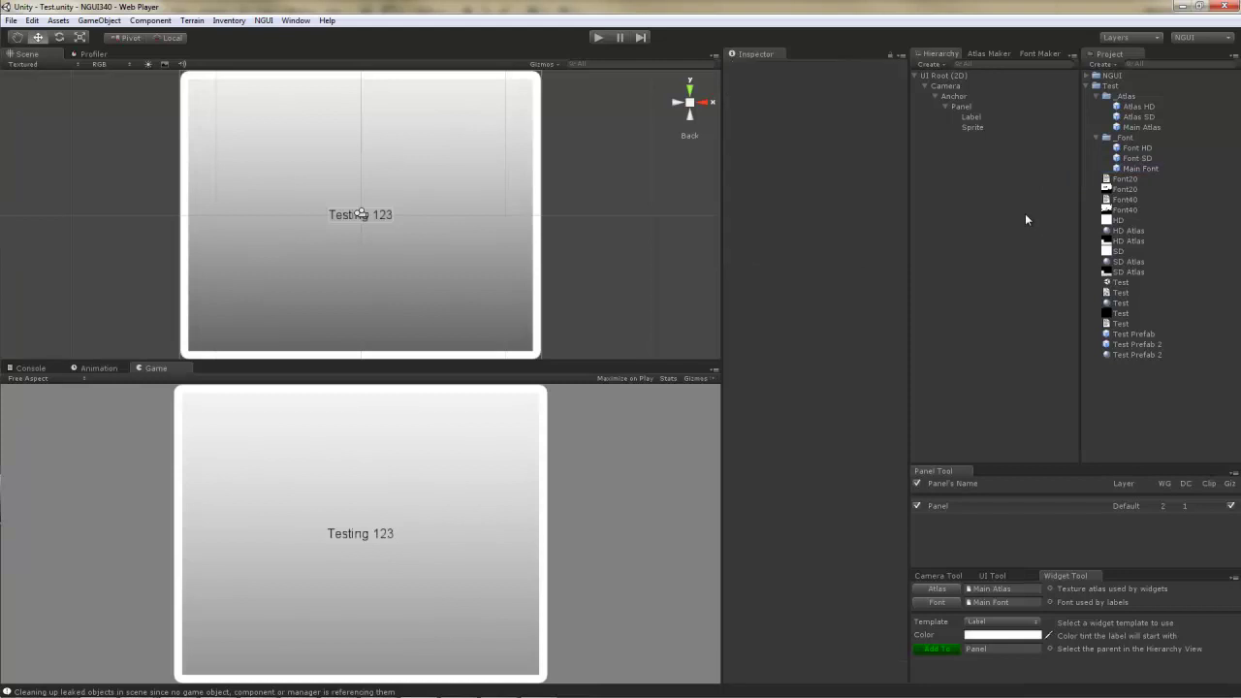
key(ctrl+shift+n)
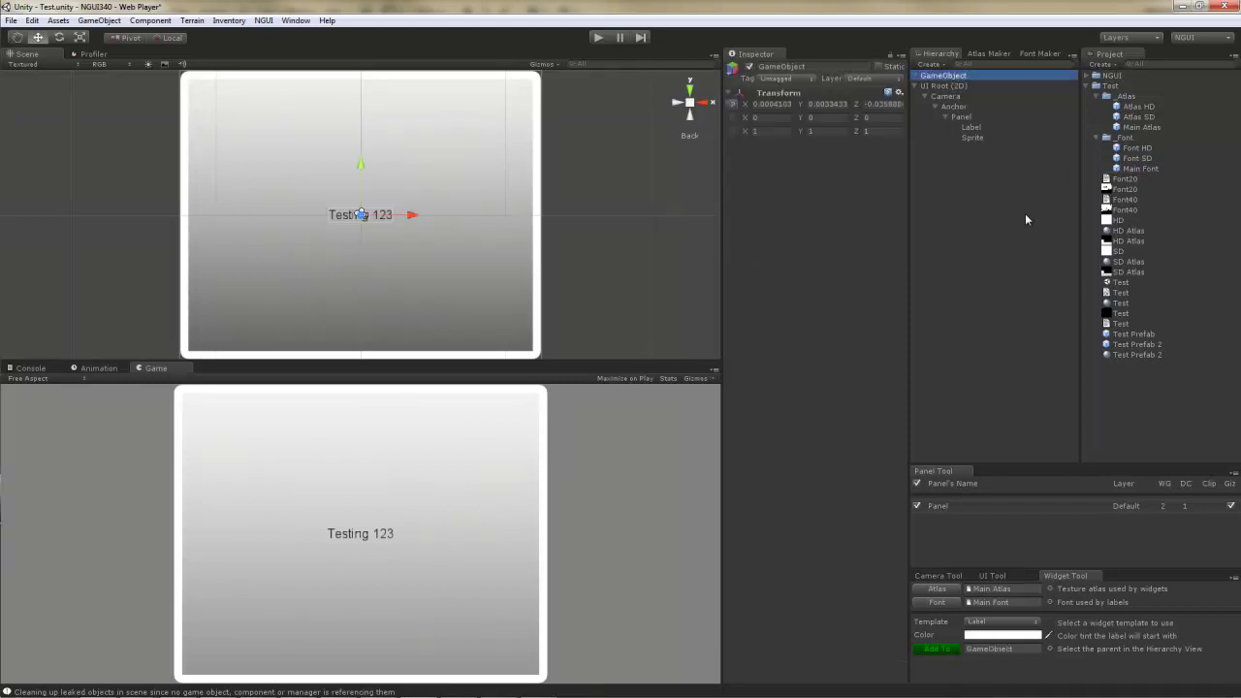
click(738, 105)
click(942, 76)
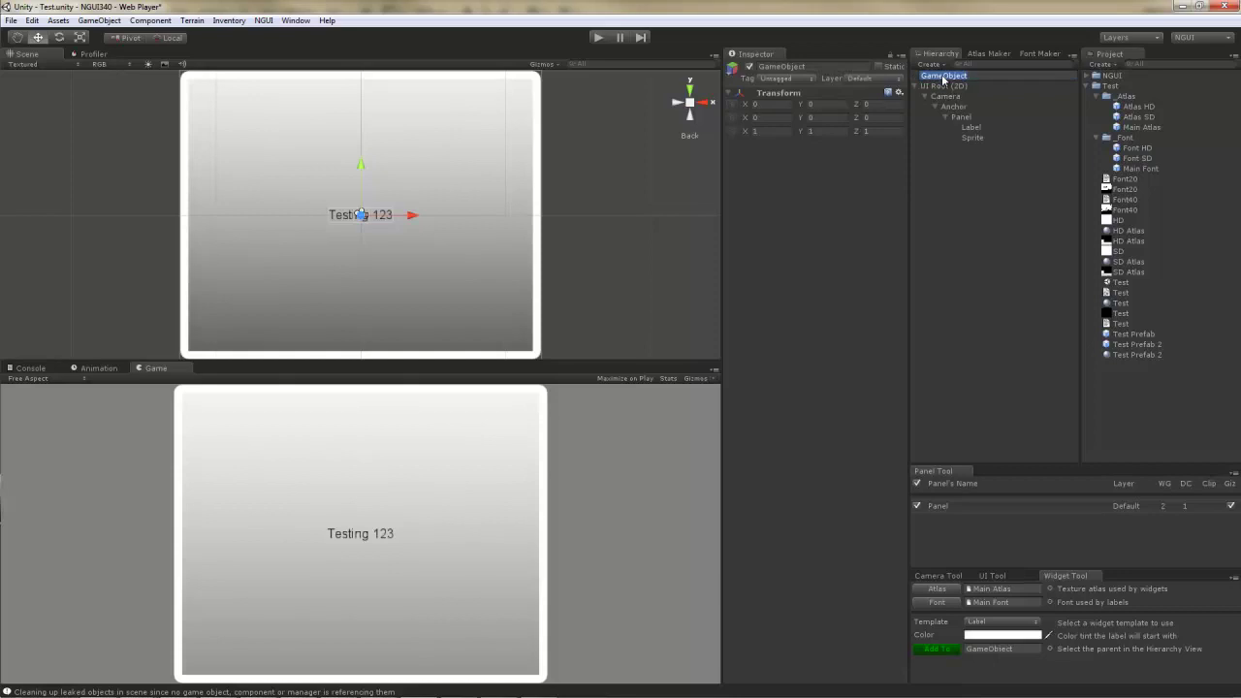
text(Main Atlas)
key(Return)
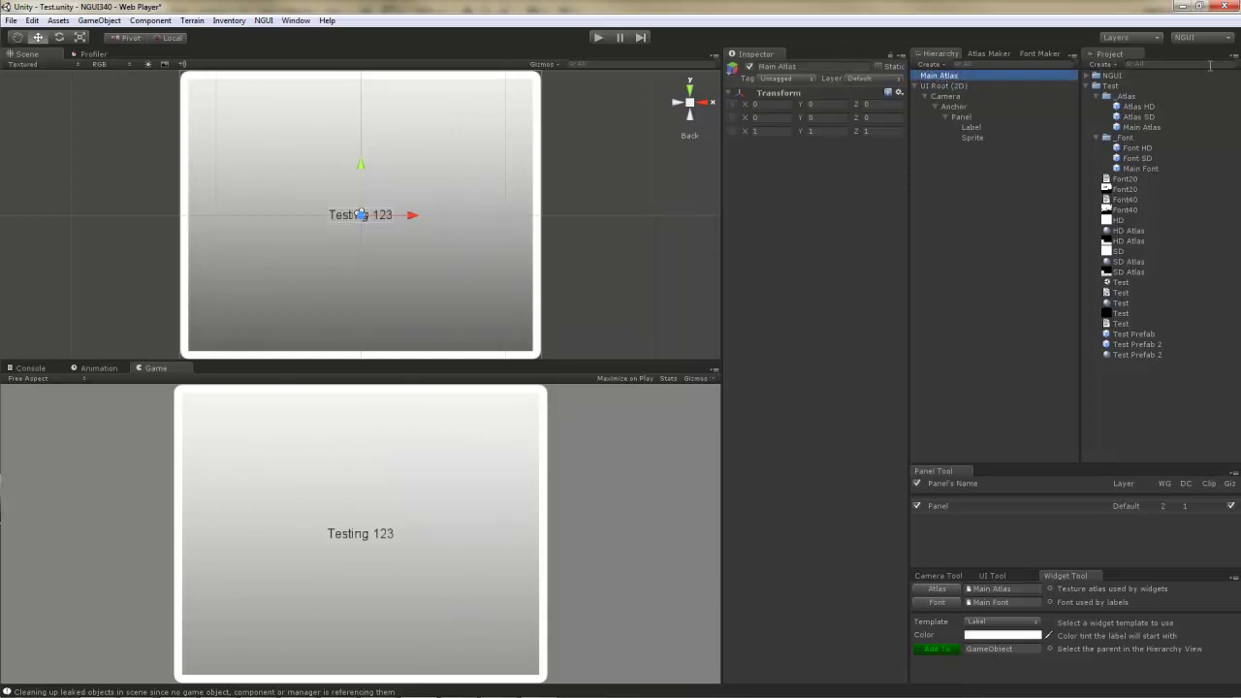
click(1181, 64)
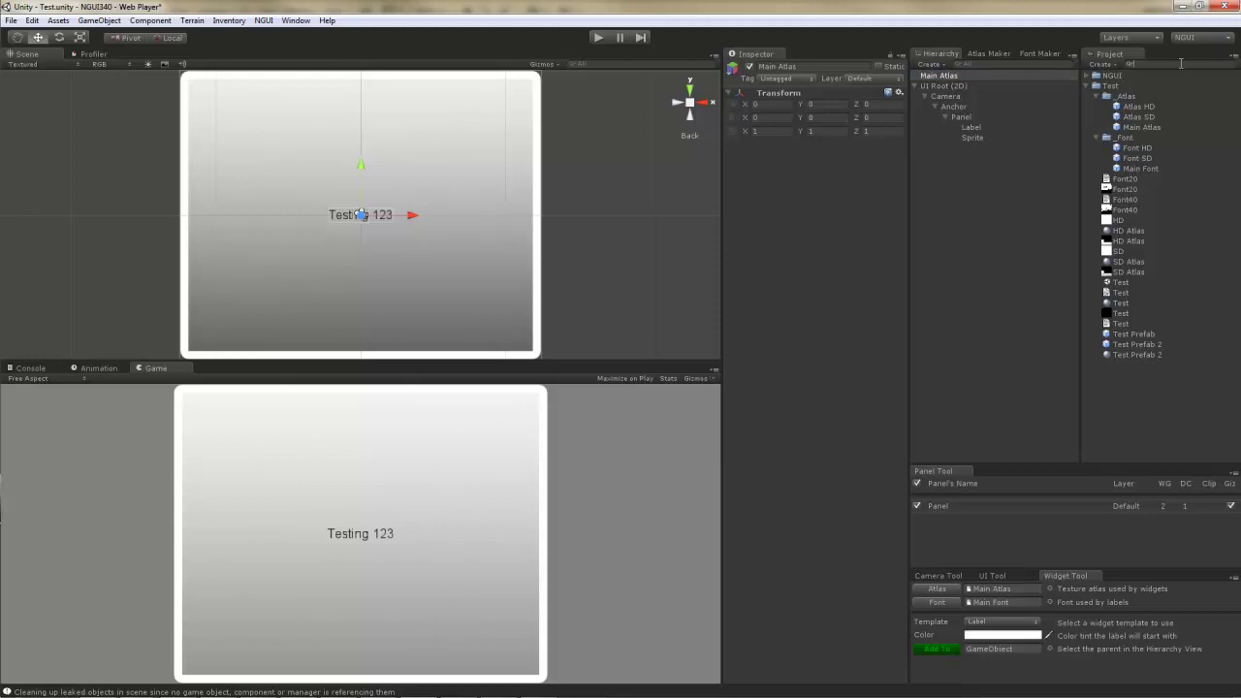
text(UIAtlas)
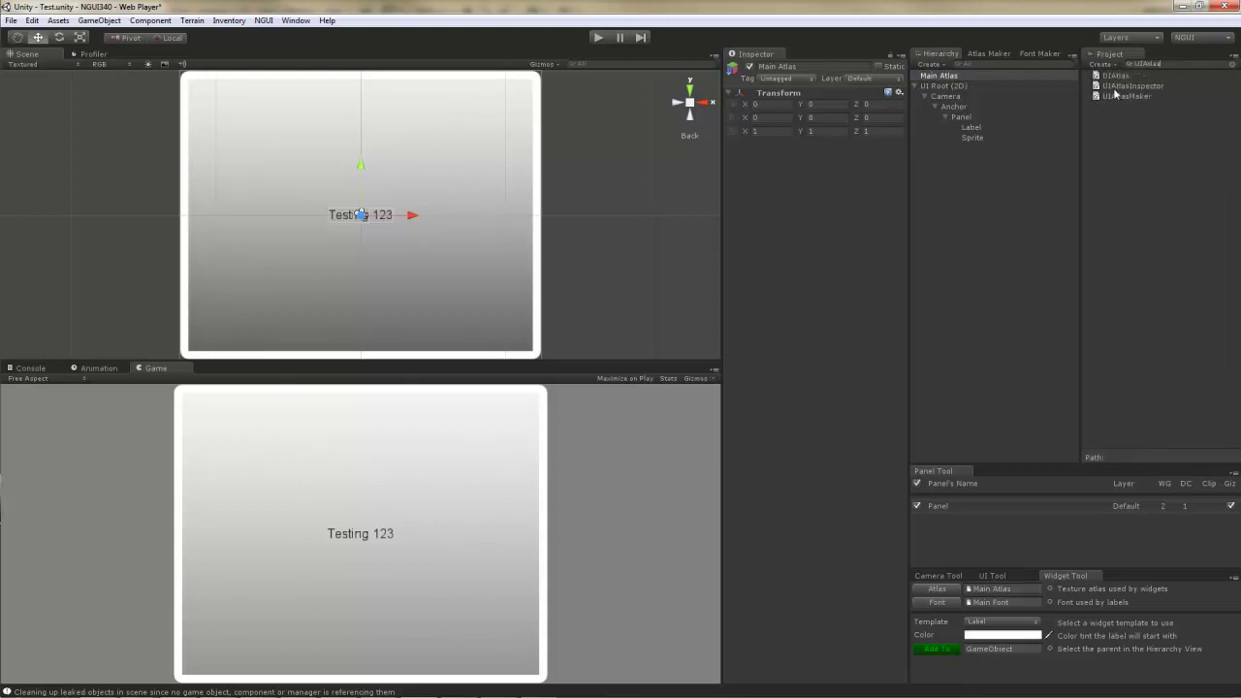
drag(1116, 77, 955, 79)
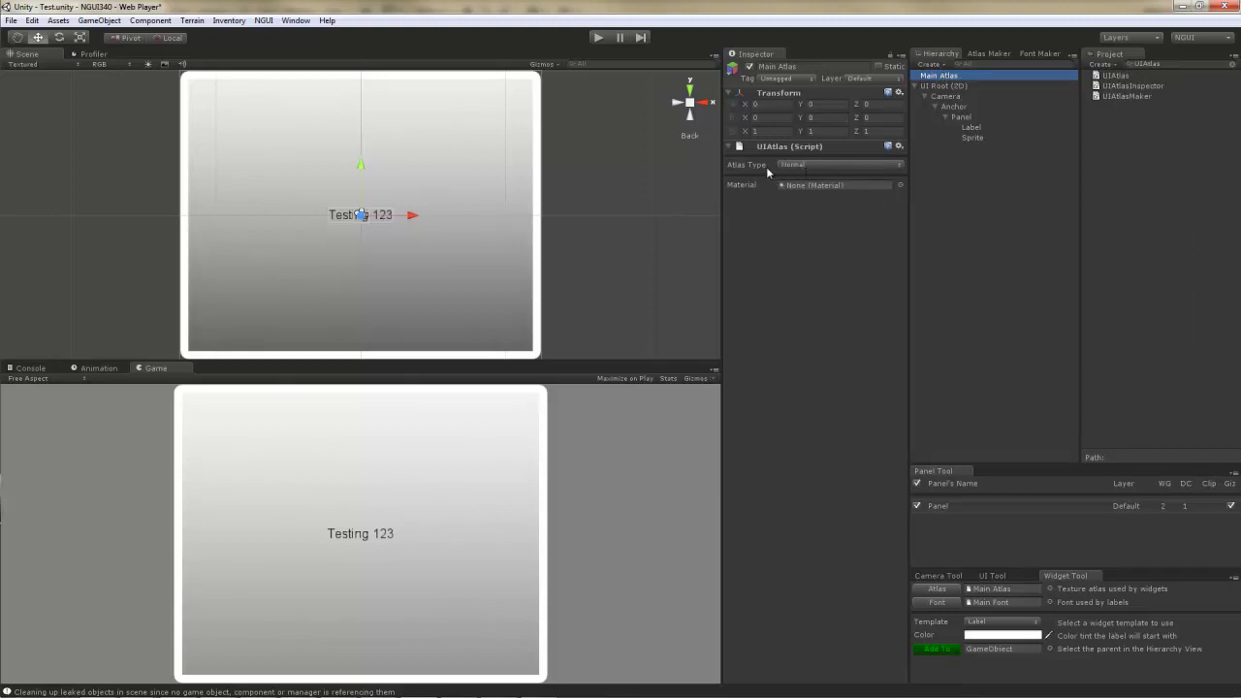
click(807, 163)
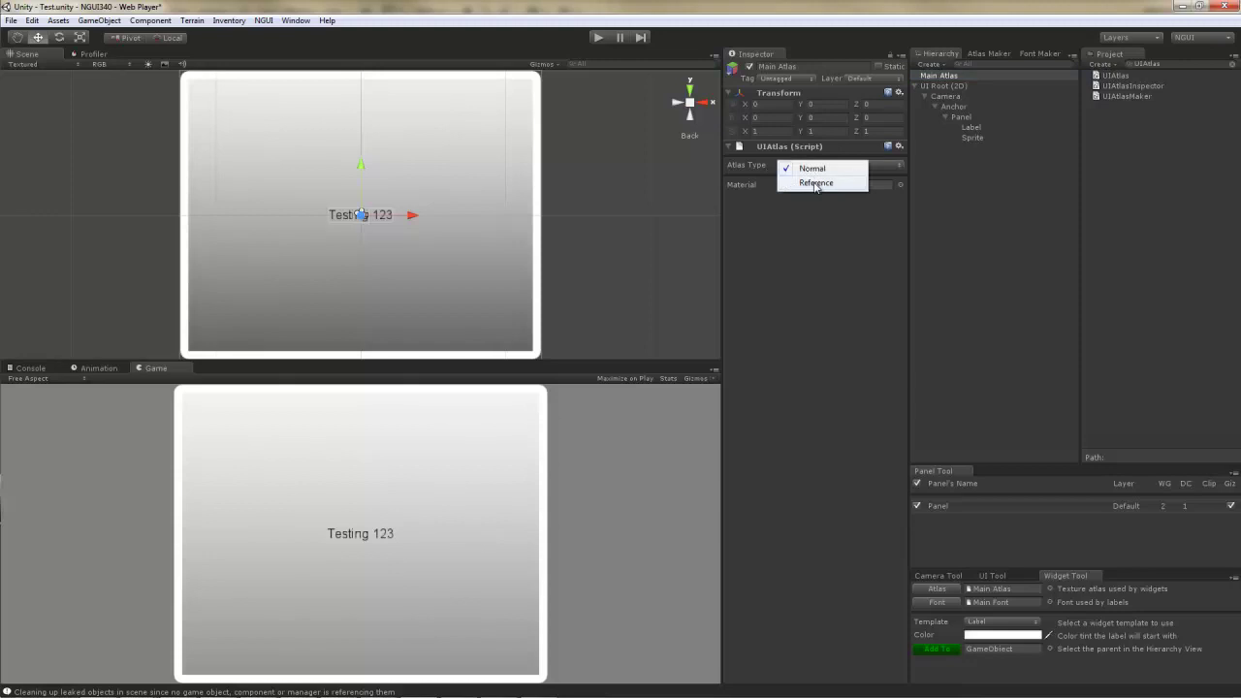
click(815, 183)
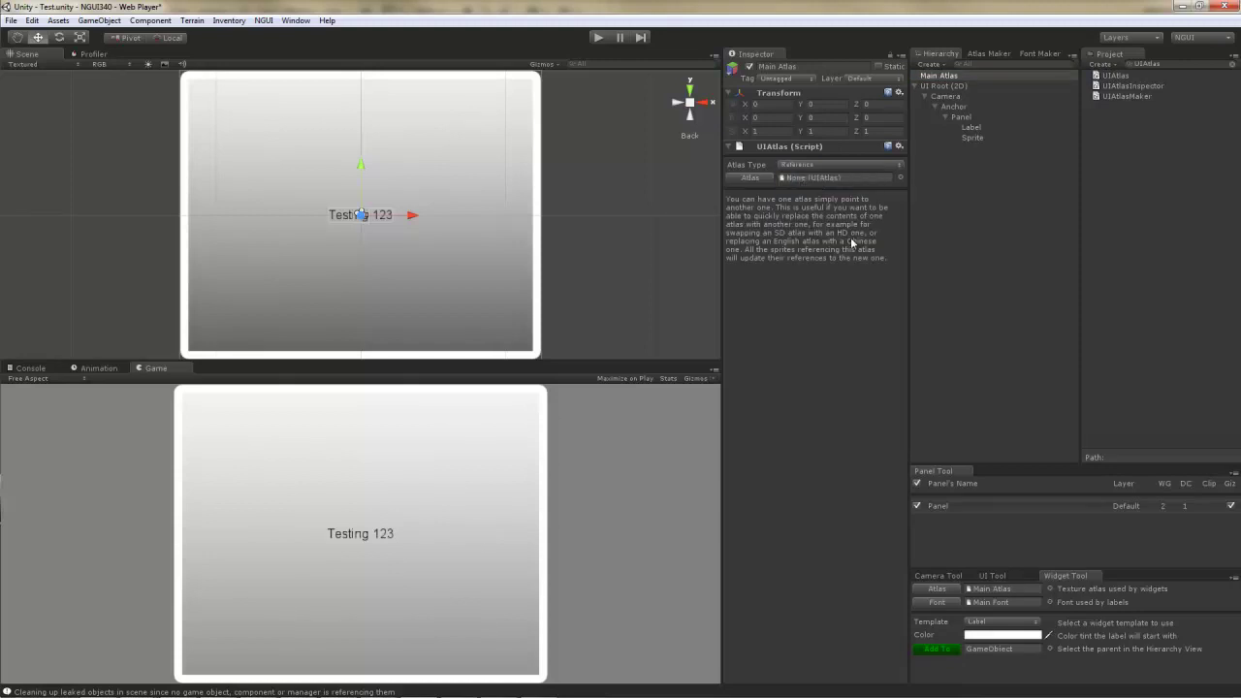
click(1231, 64)
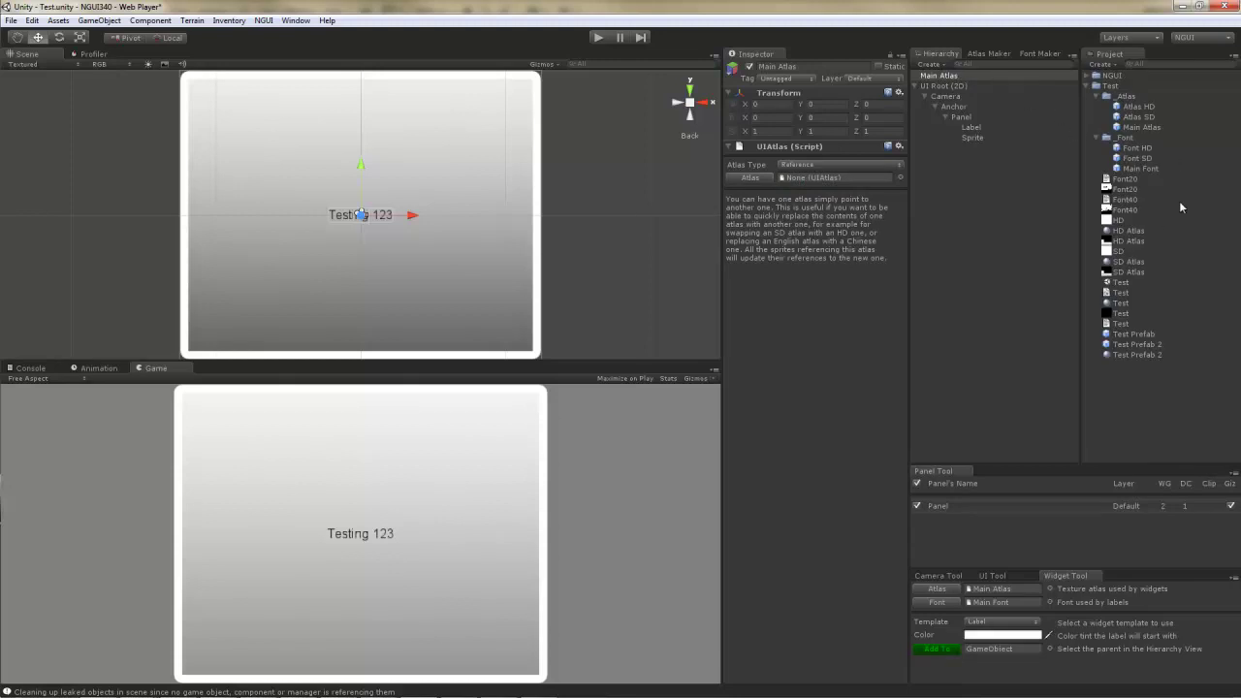
click(985, 76)
key(Delete)
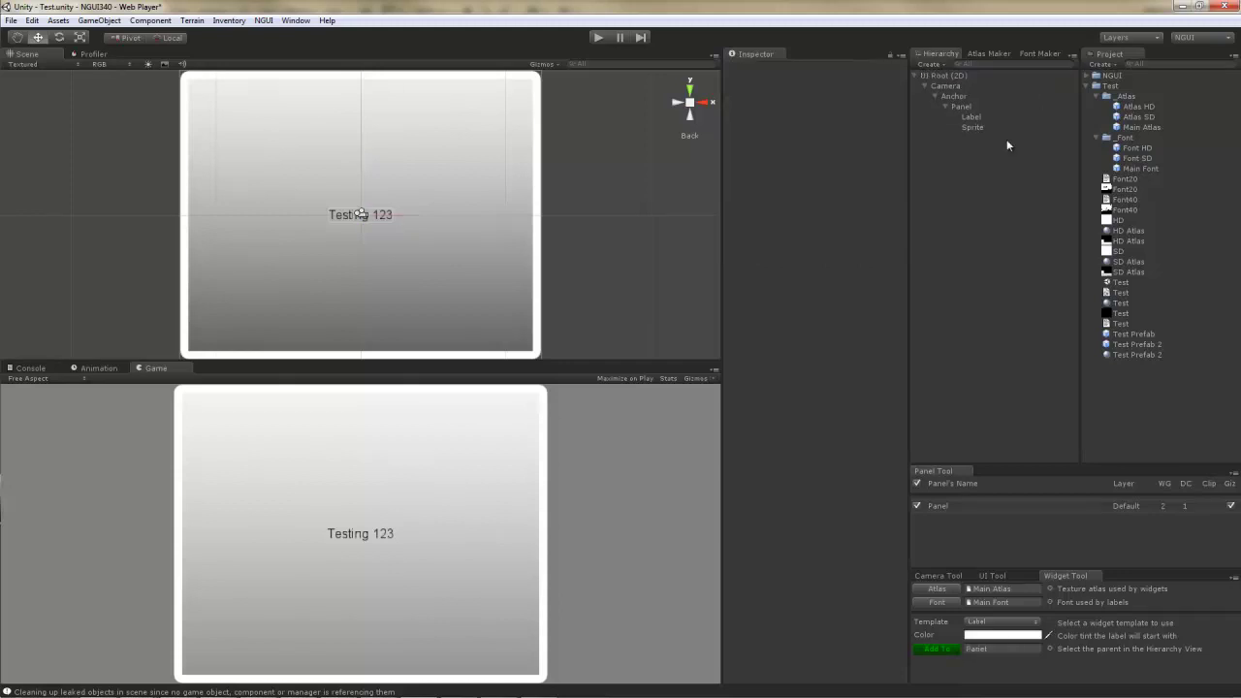
Try a Manual Height of 480 on UI Root (2D), then set it back to 400.
click(970, 76)
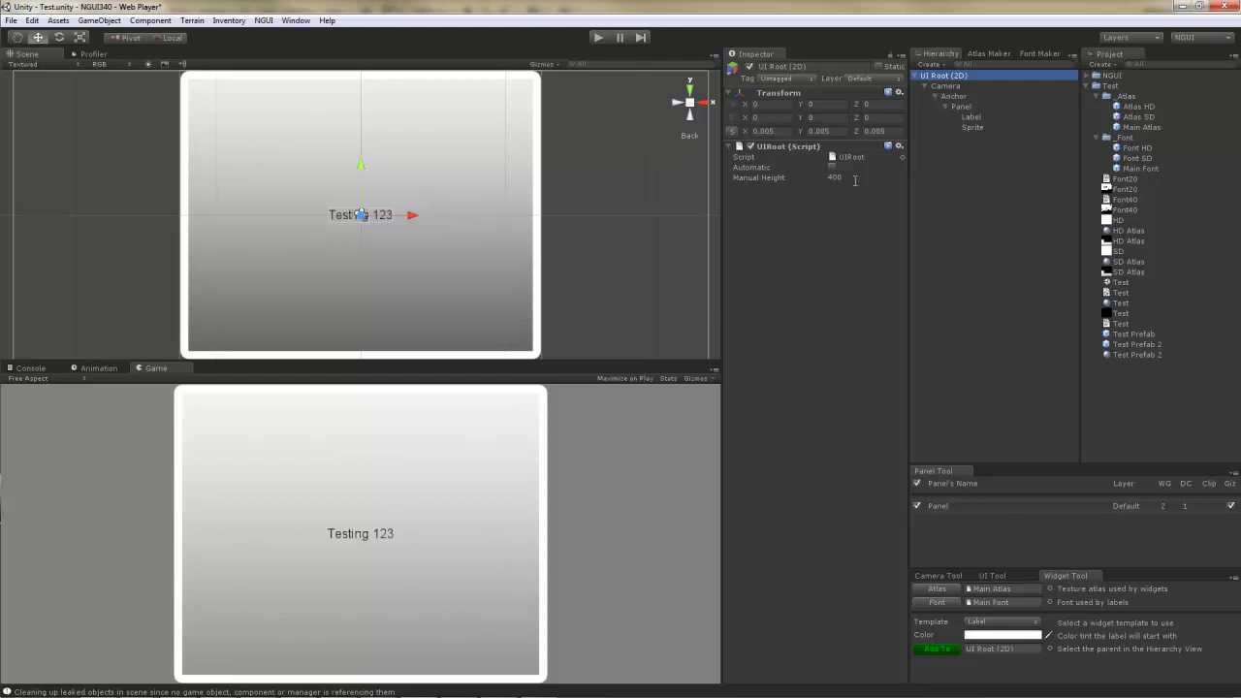
click(855, 180)
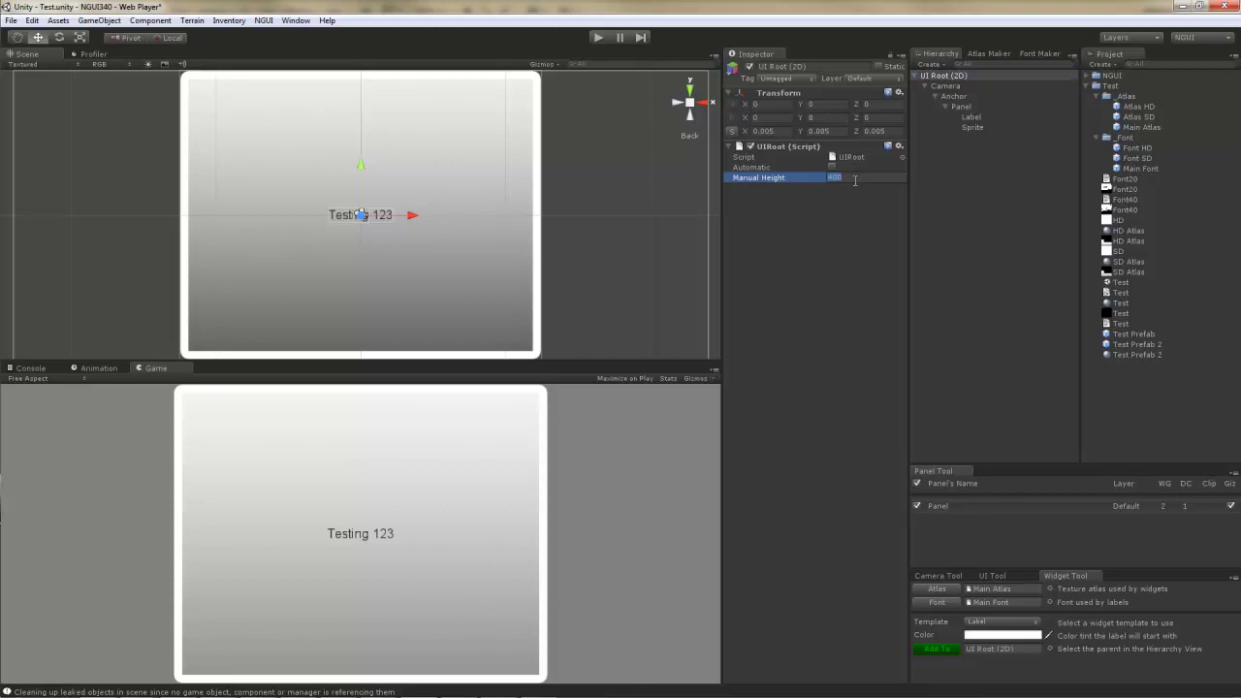
text(480)
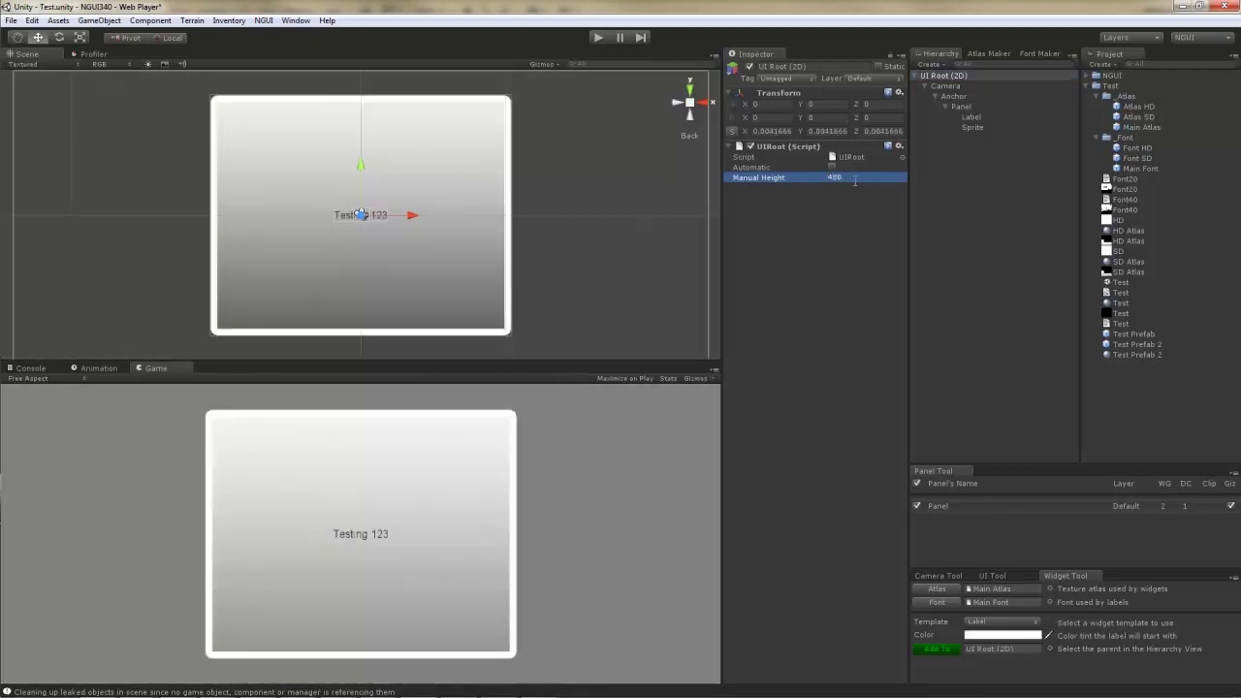
click(855, 180)
text(400)
key(Return)
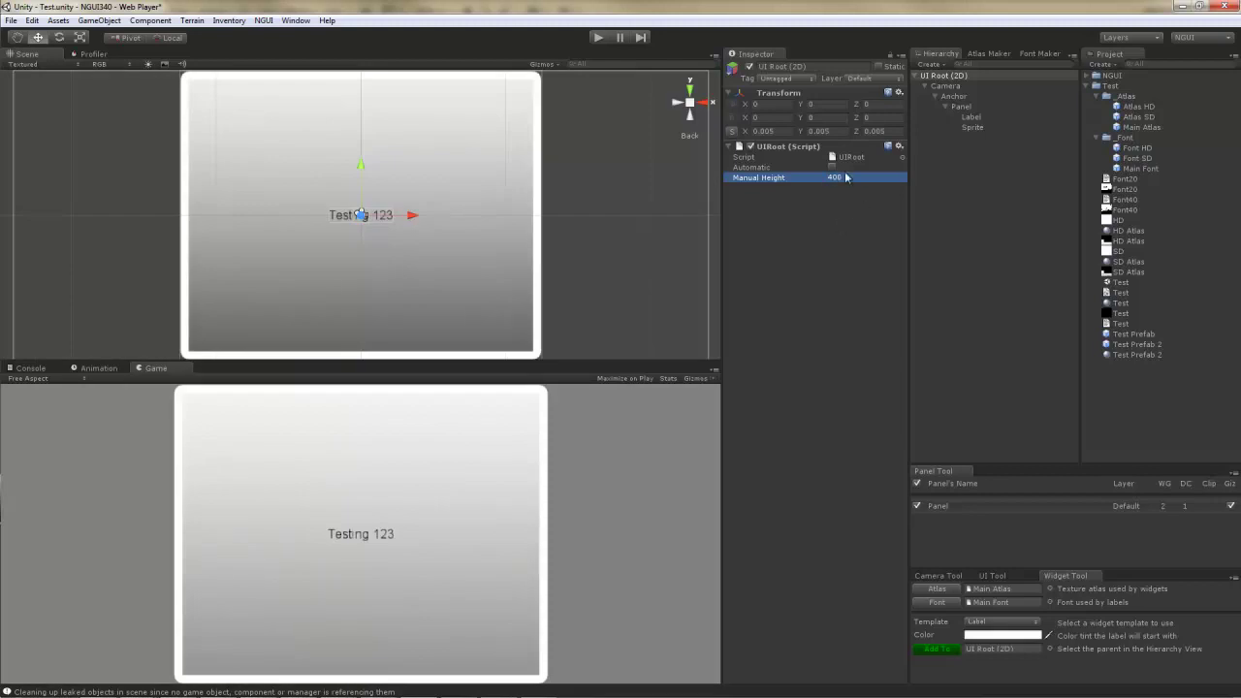
drag(780, 178, 830, 177)
Check that the Label's font is Main Font and the Sprite's atlas is Main Atlas.
click(970, 117)
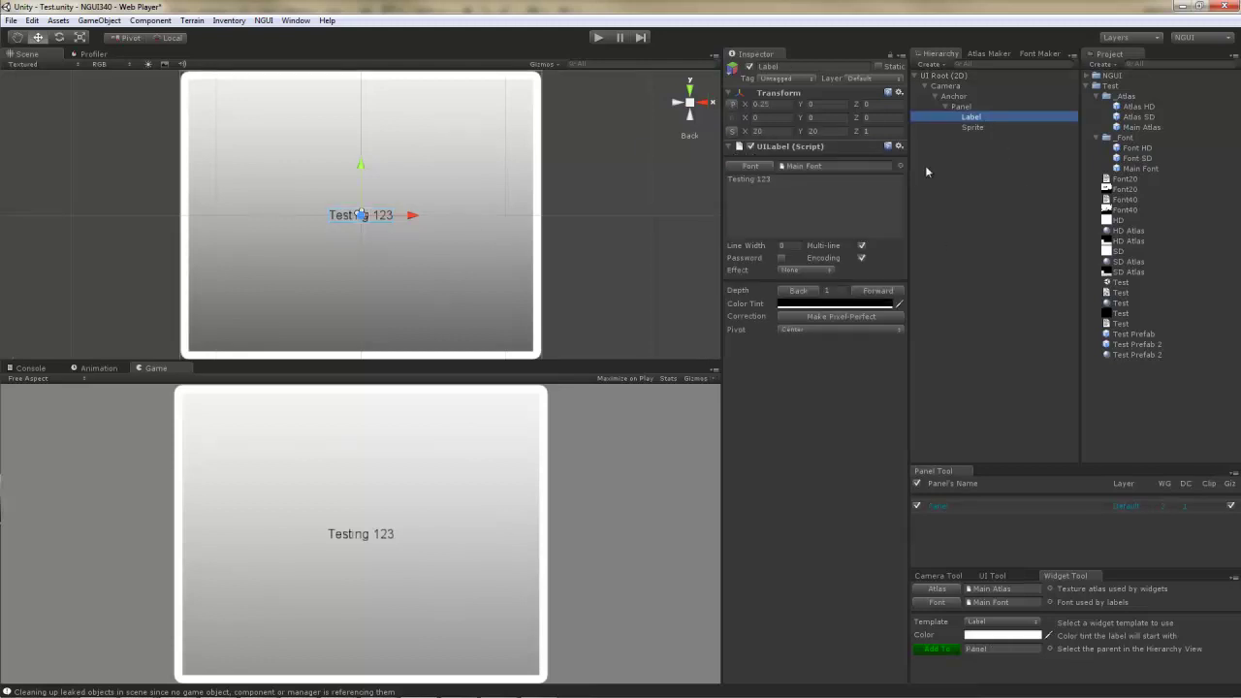
click(972, 127)
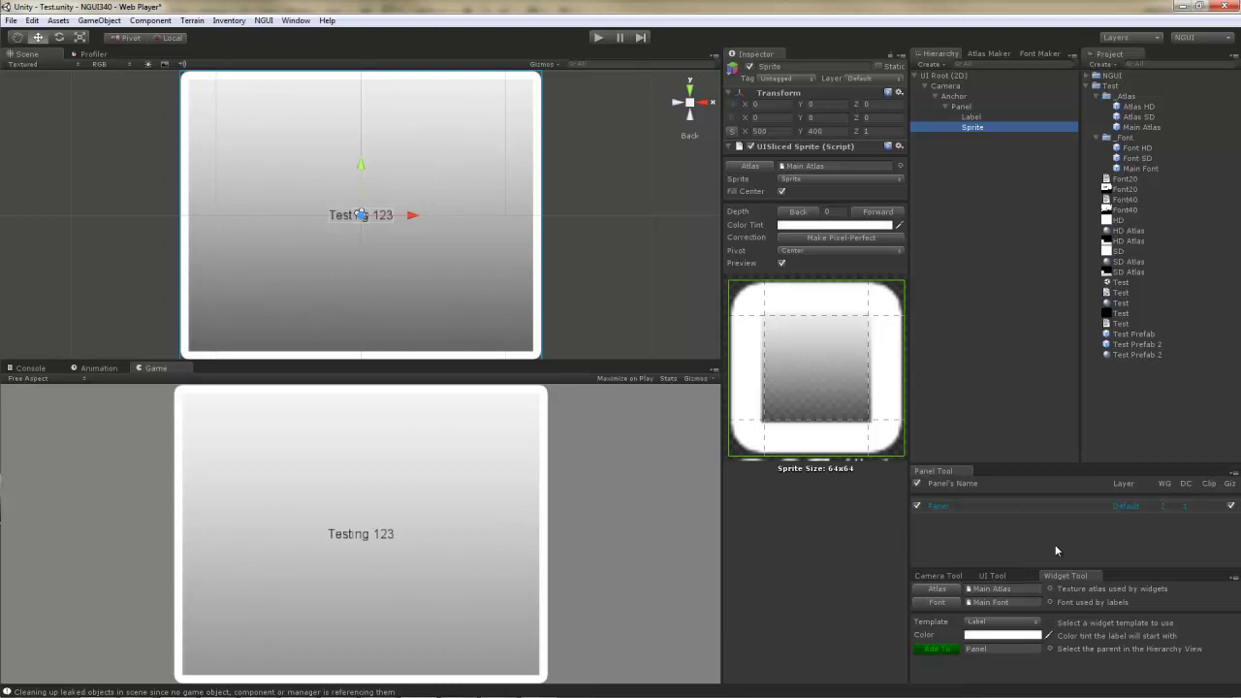
Set the Widget Tool template to Label with a bright red colour.
click(988, 625)
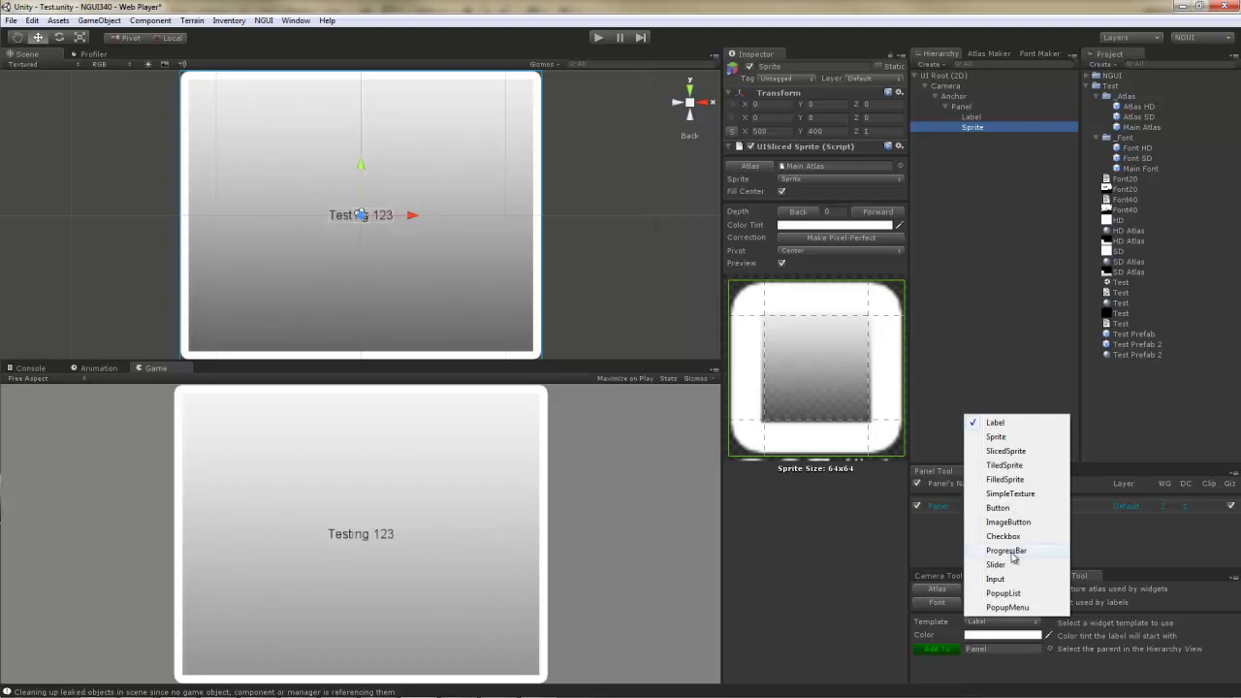
click(932, 631)
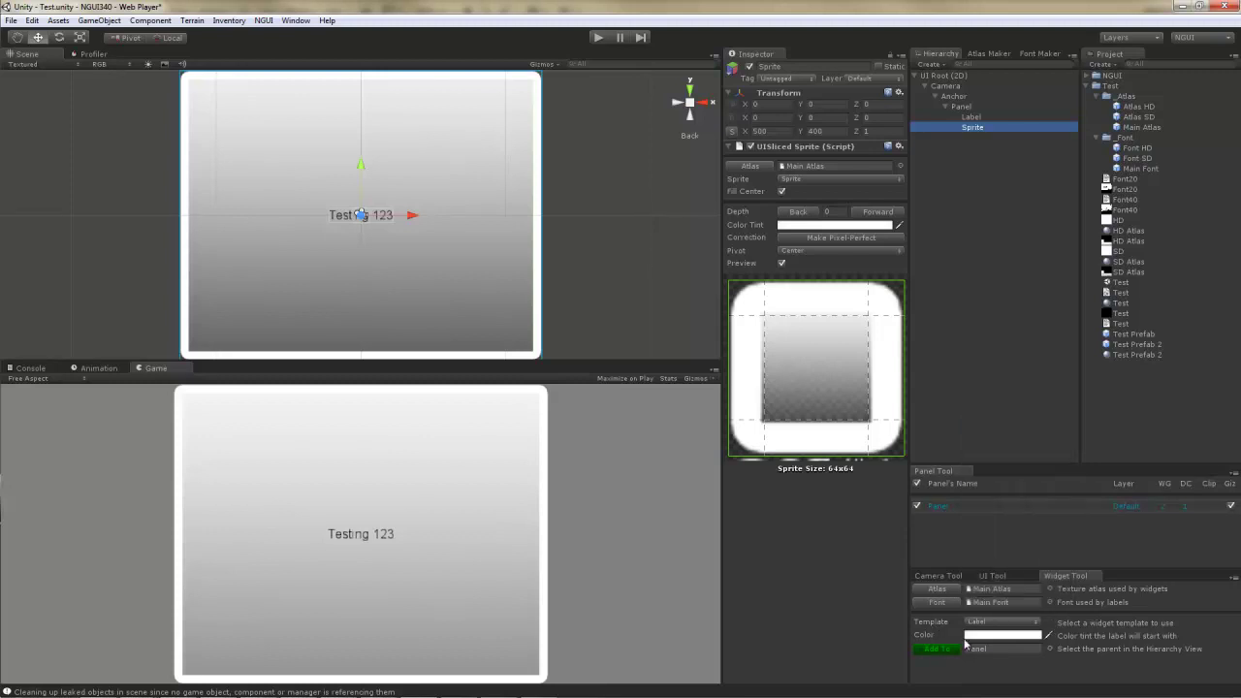
click(981, 636)
drag(68, 99, 136, 22)
click(121, 6)
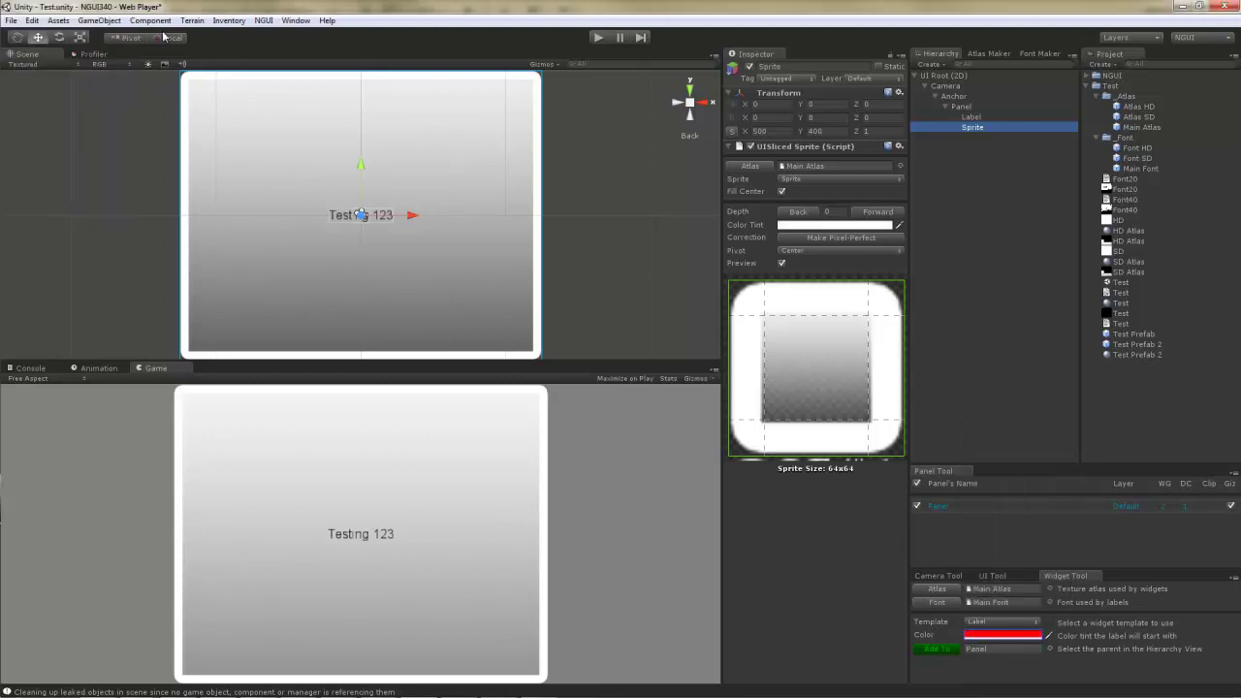
Add a red New Label to the Panel, move it above Testing 123, then delete it.
click(942, 650)
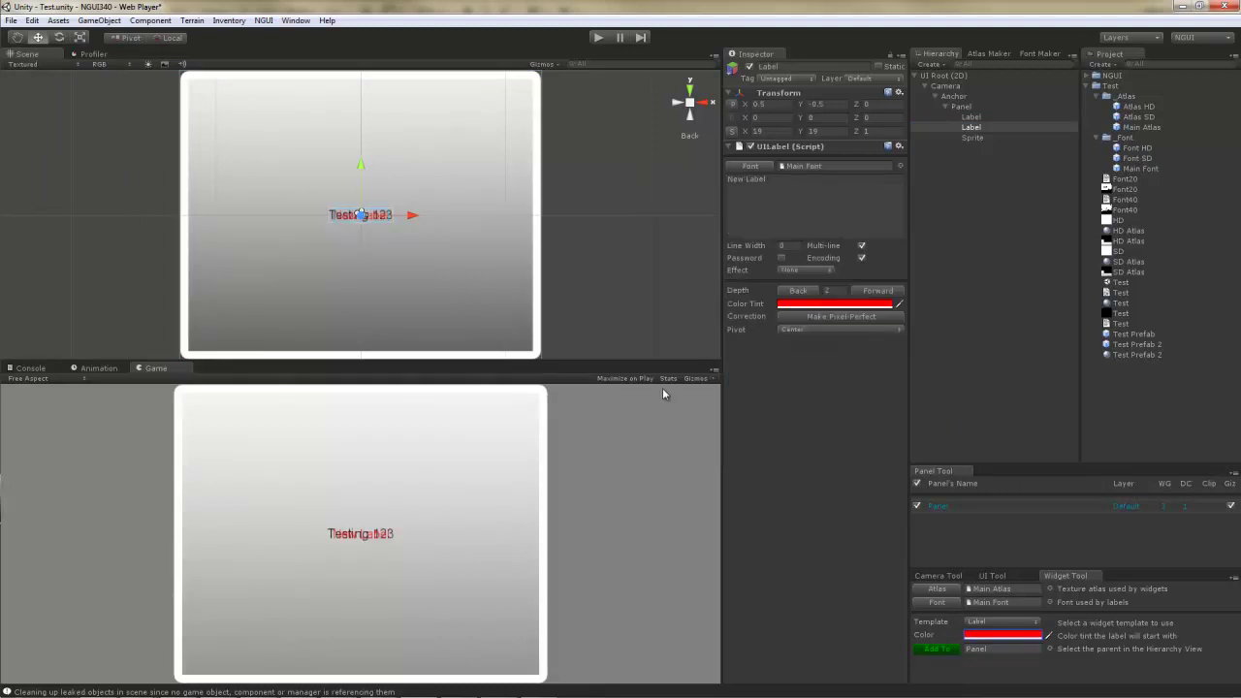
click(981, 128)
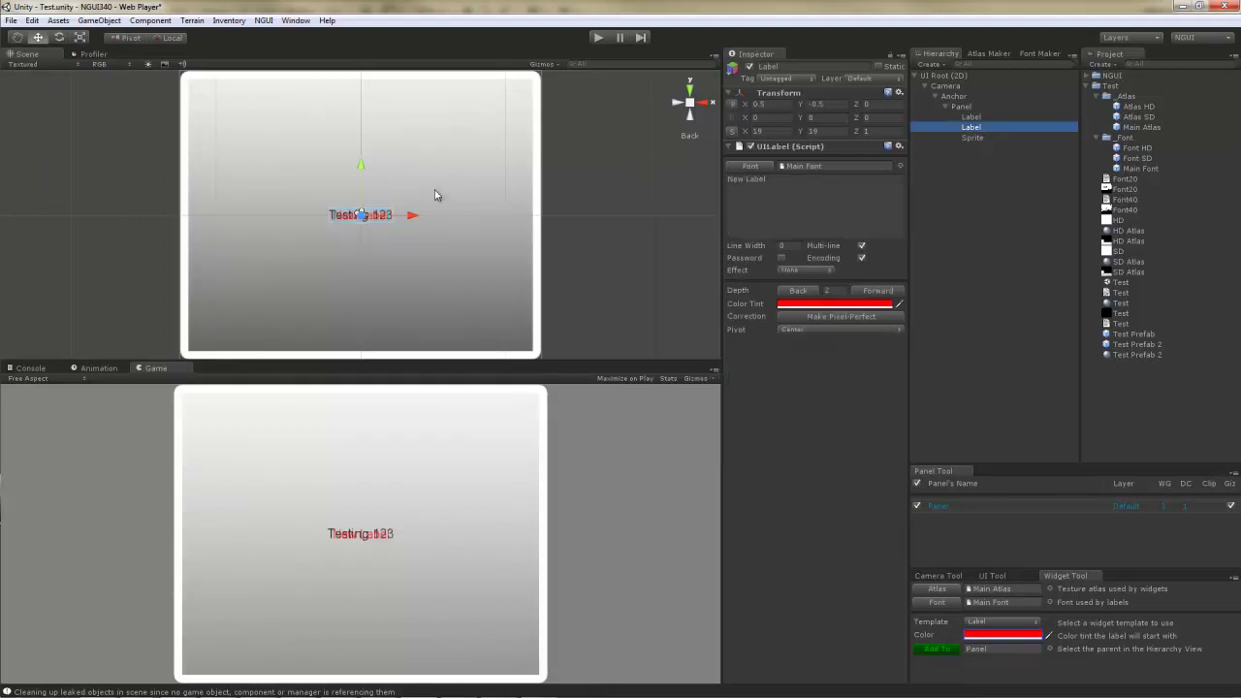
drag(359, 214, 361, 193)
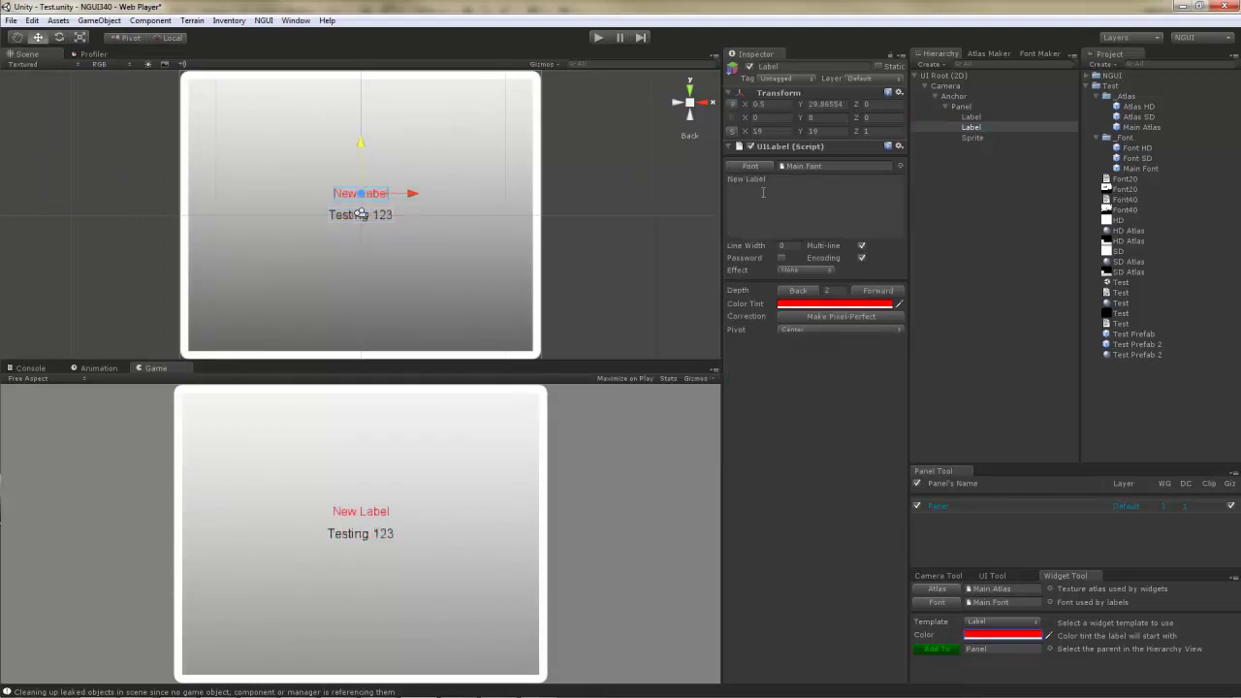
click(971, 127)
key(Delete)
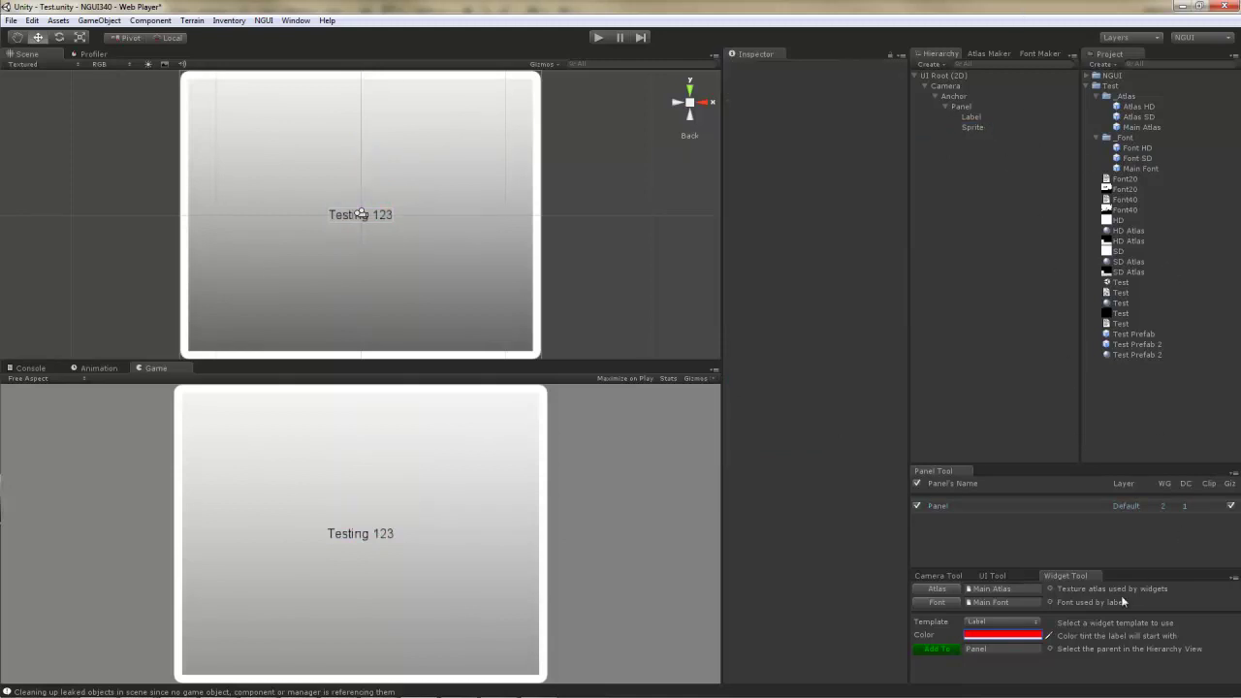
Locate Main Atlas from the Widget Tool and view its Reference setting pointing to Atlas SD.
click(1006, 593)
click(1171, 127)
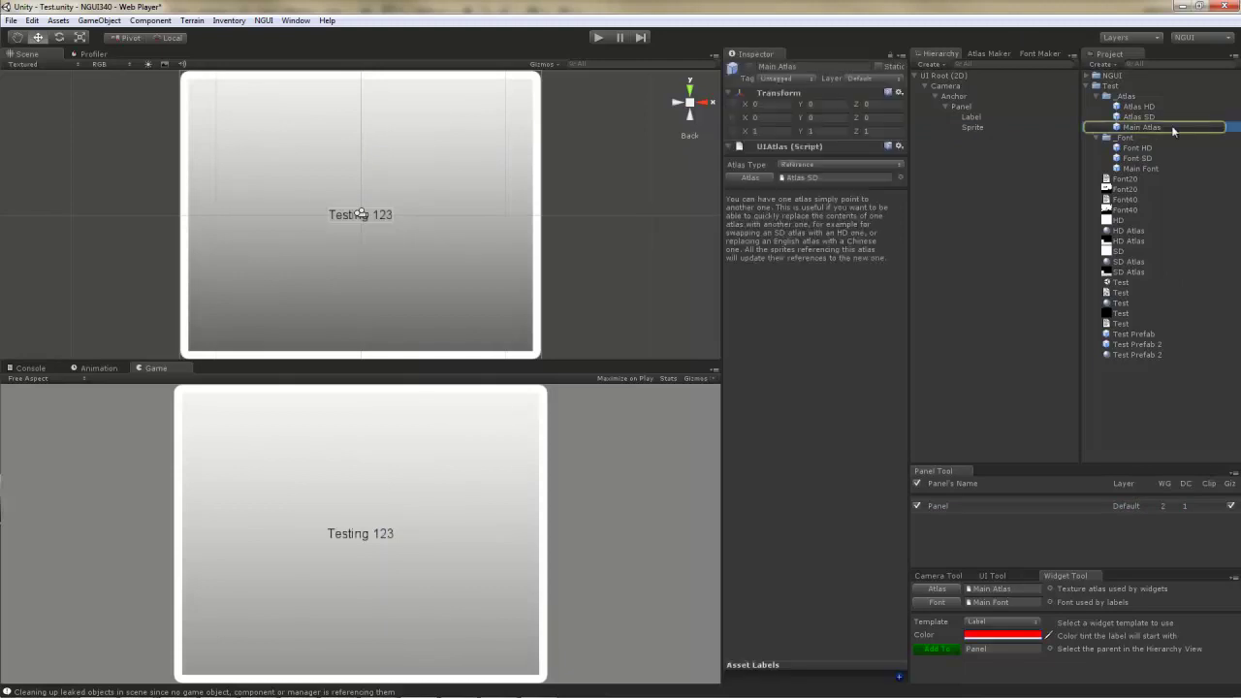
click(823, 177)
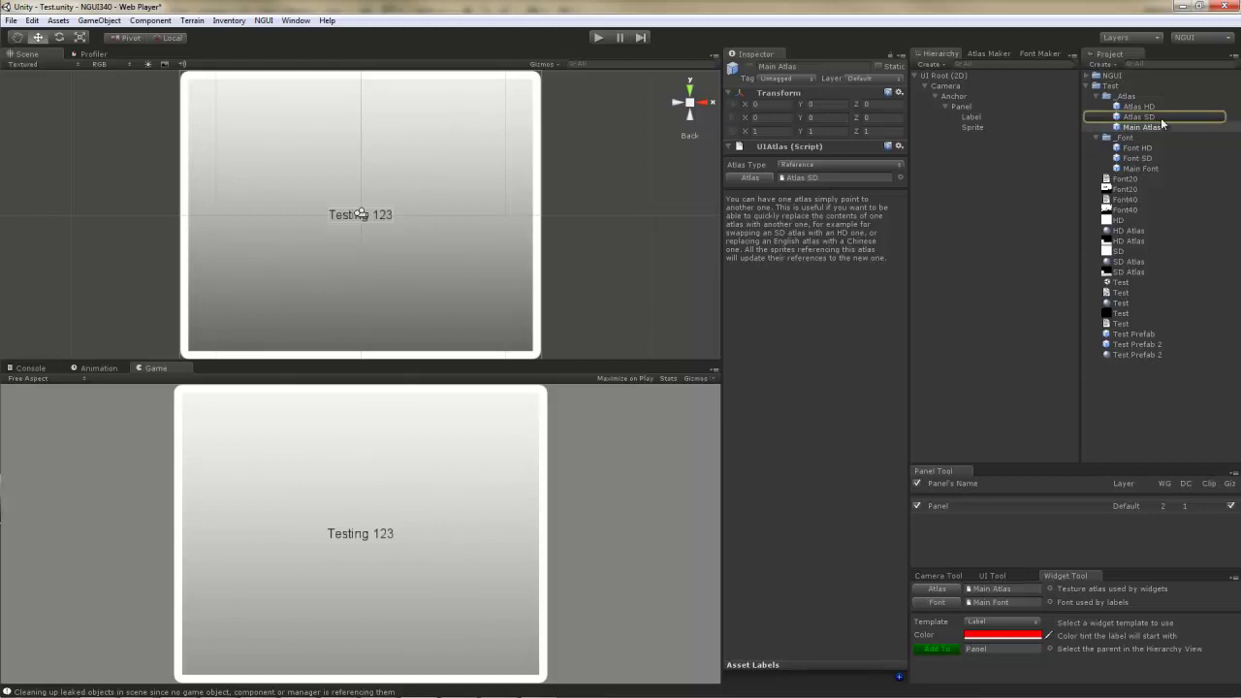
double_click(823, 178)
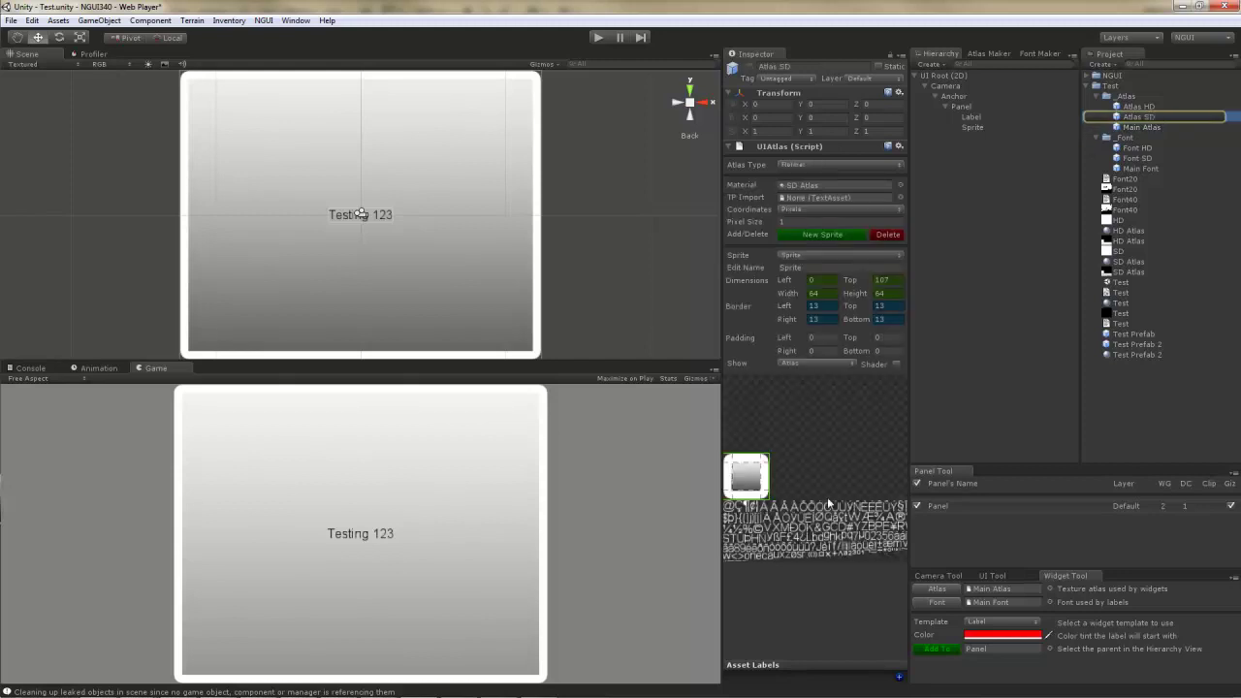
key(Return)
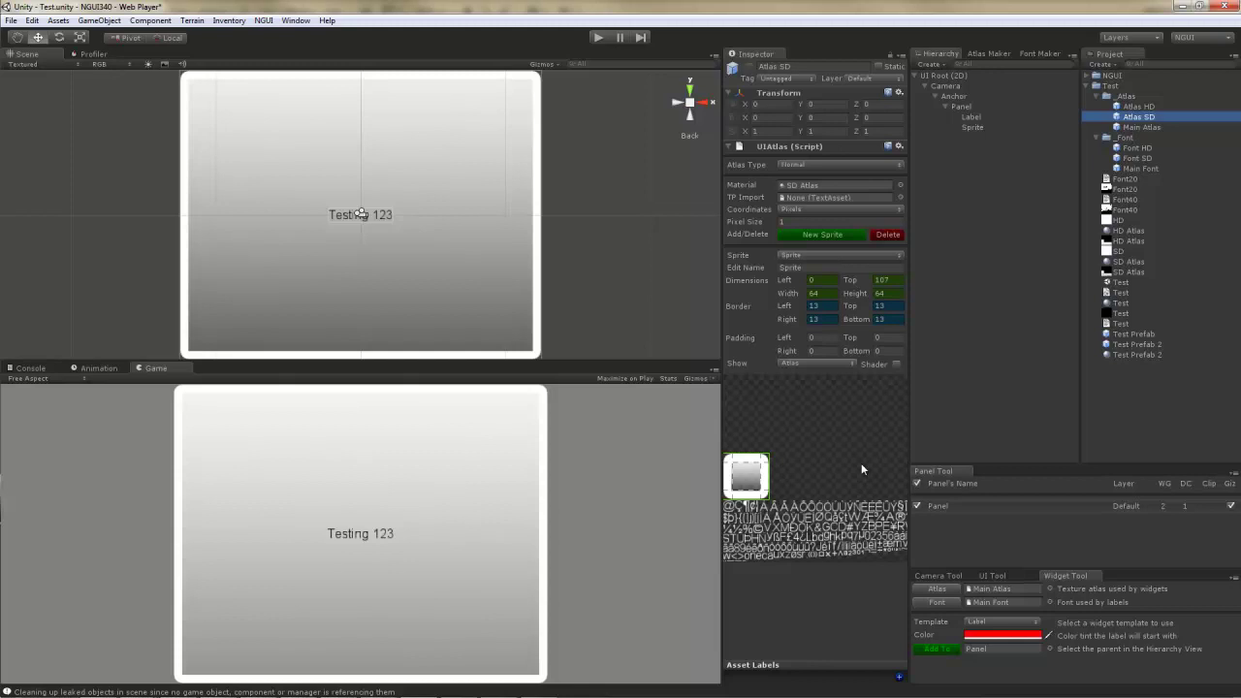
click(1149, 131)
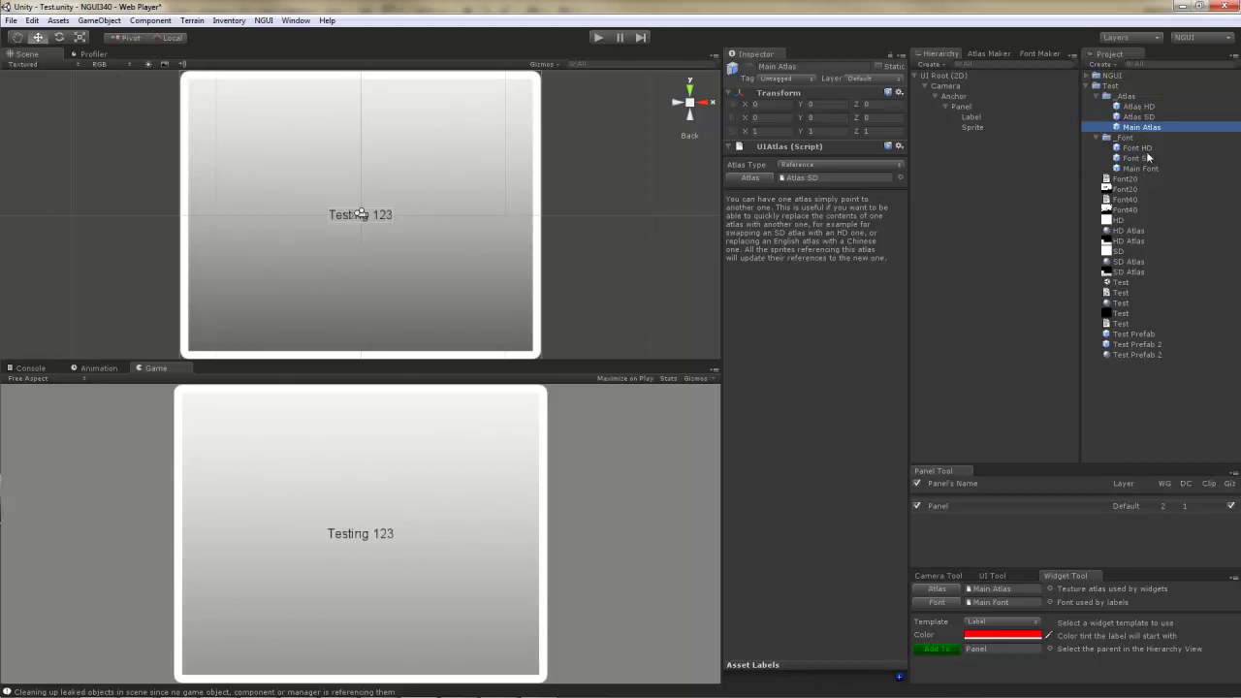
click(1160, 105)
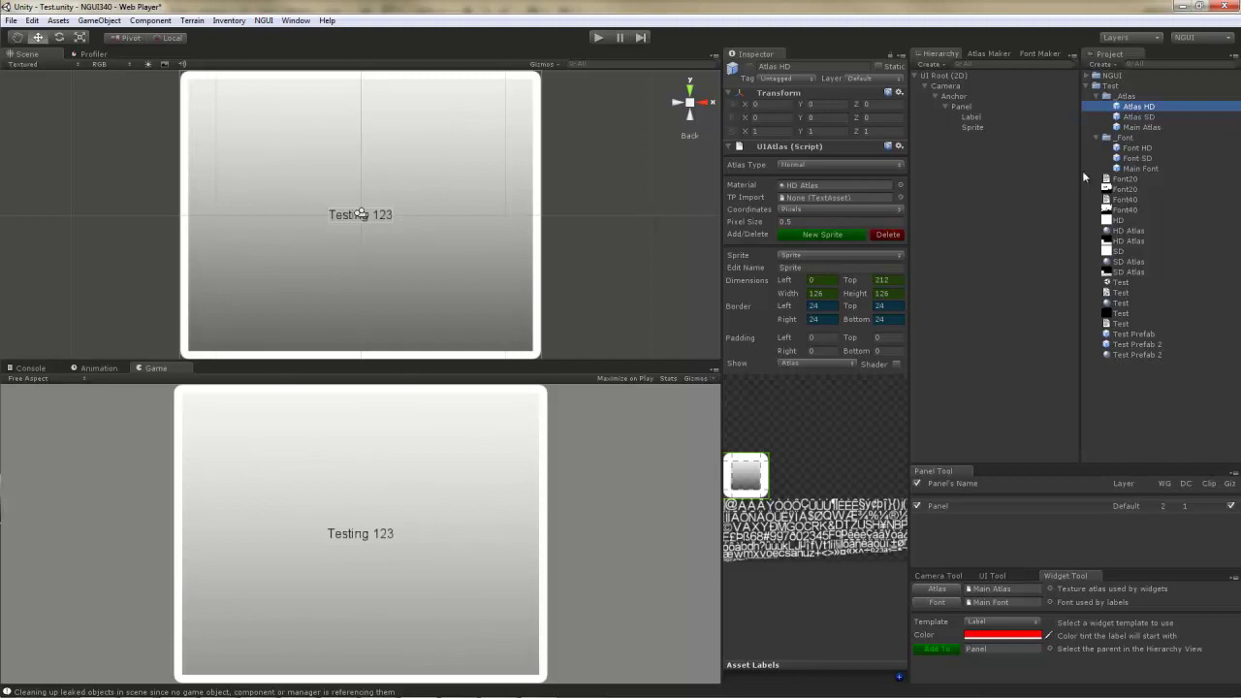
click(1139, 116)
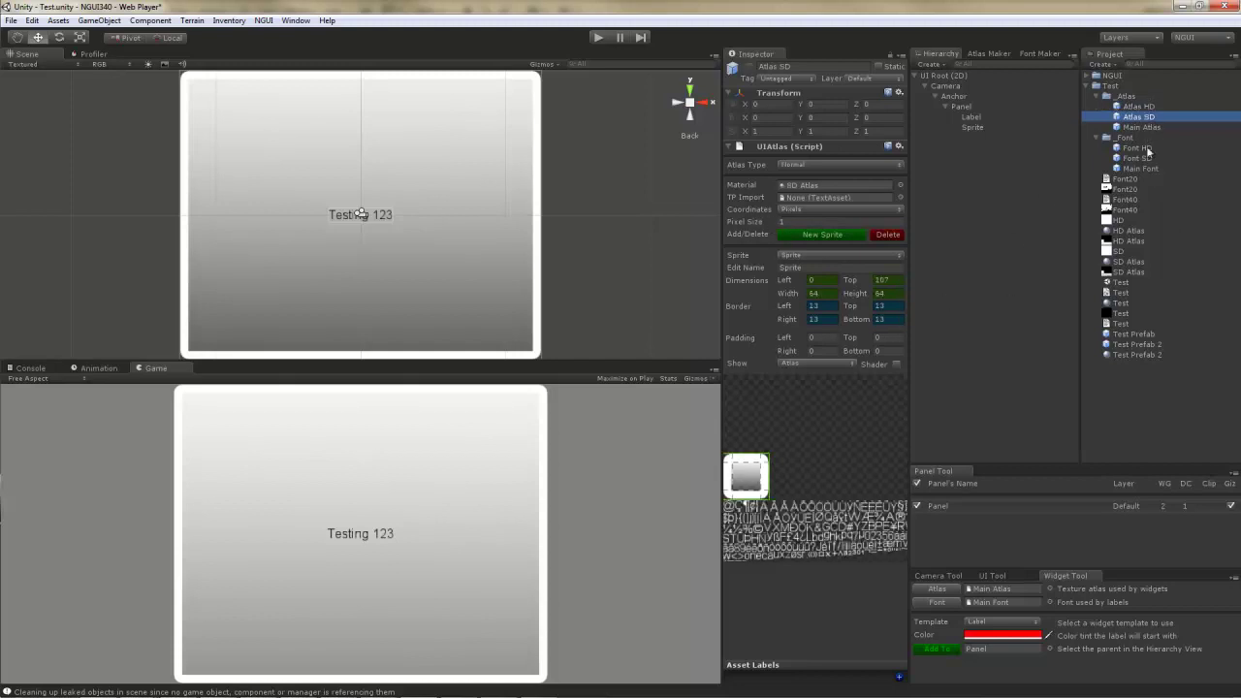
click(1148, 108)
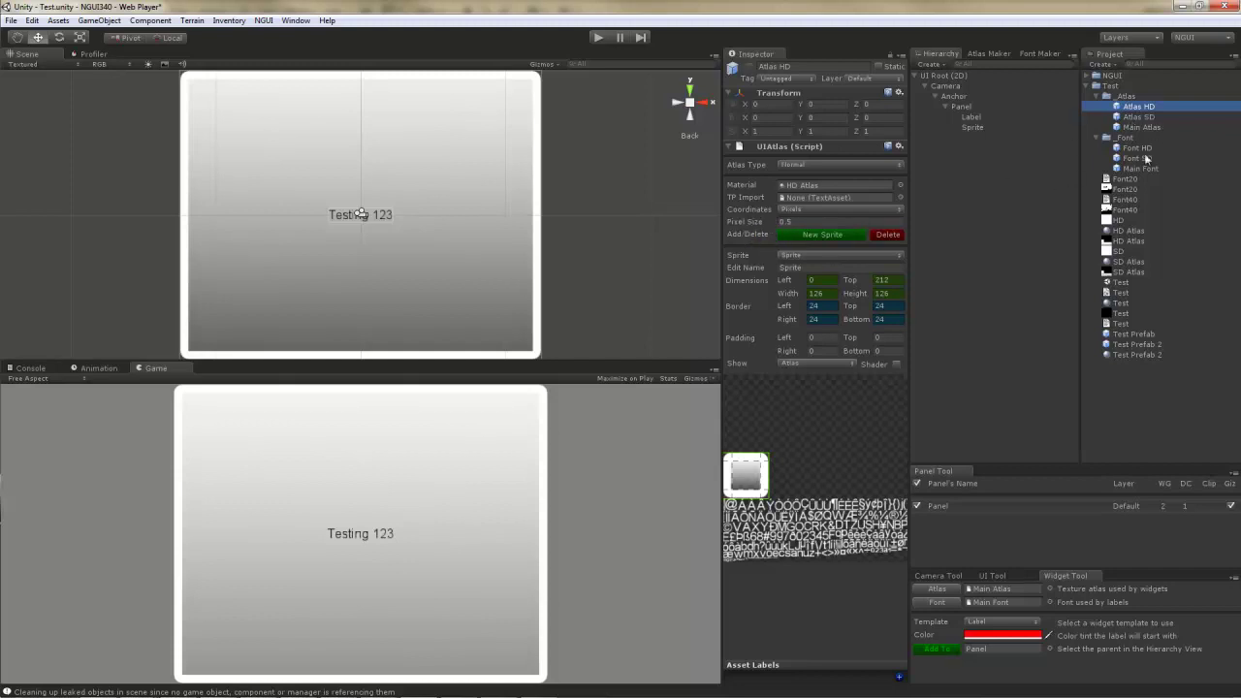
click(1167, 116)
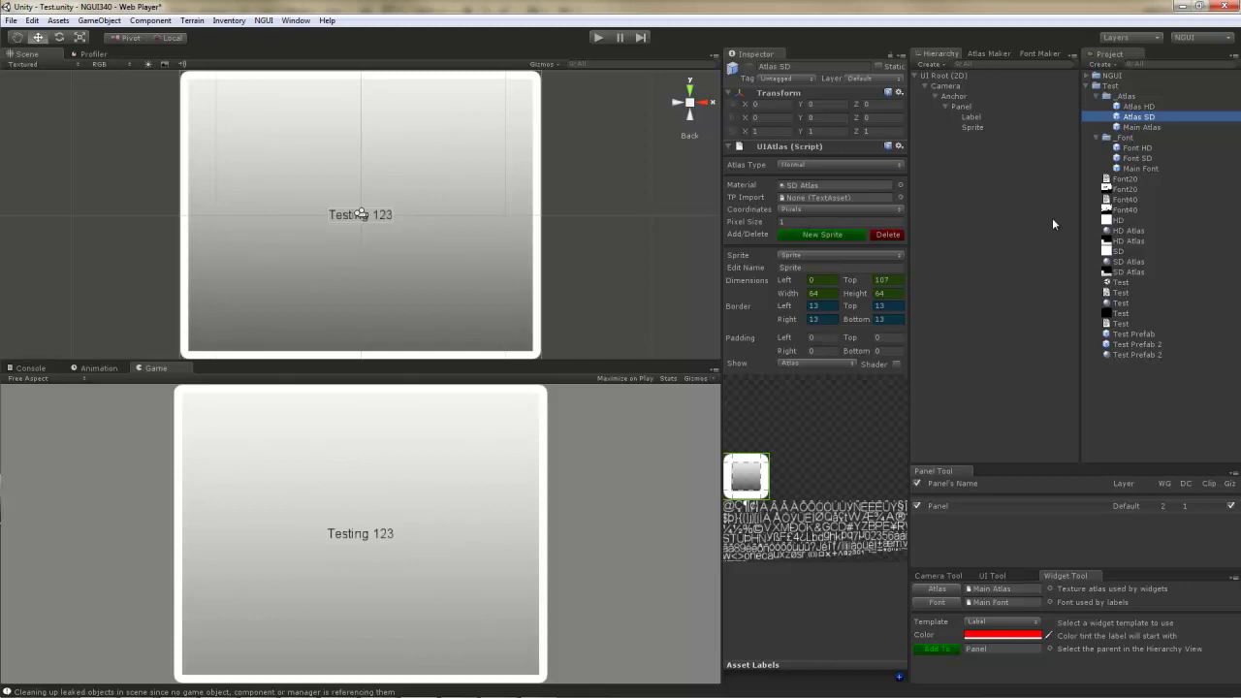
Assign Atlas HD to Main Atlas's Atlas field and Font HD to Main Font's Font field.
click(1155, 127)
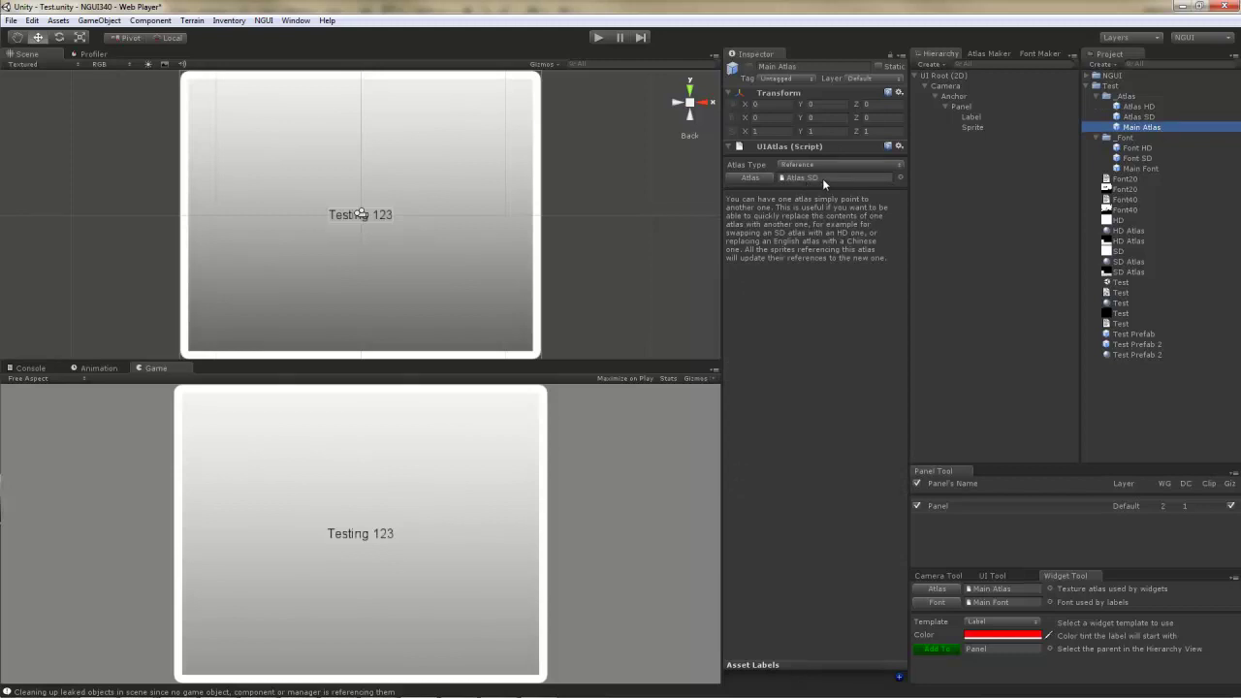
drag(1155, 106, 845, 180)
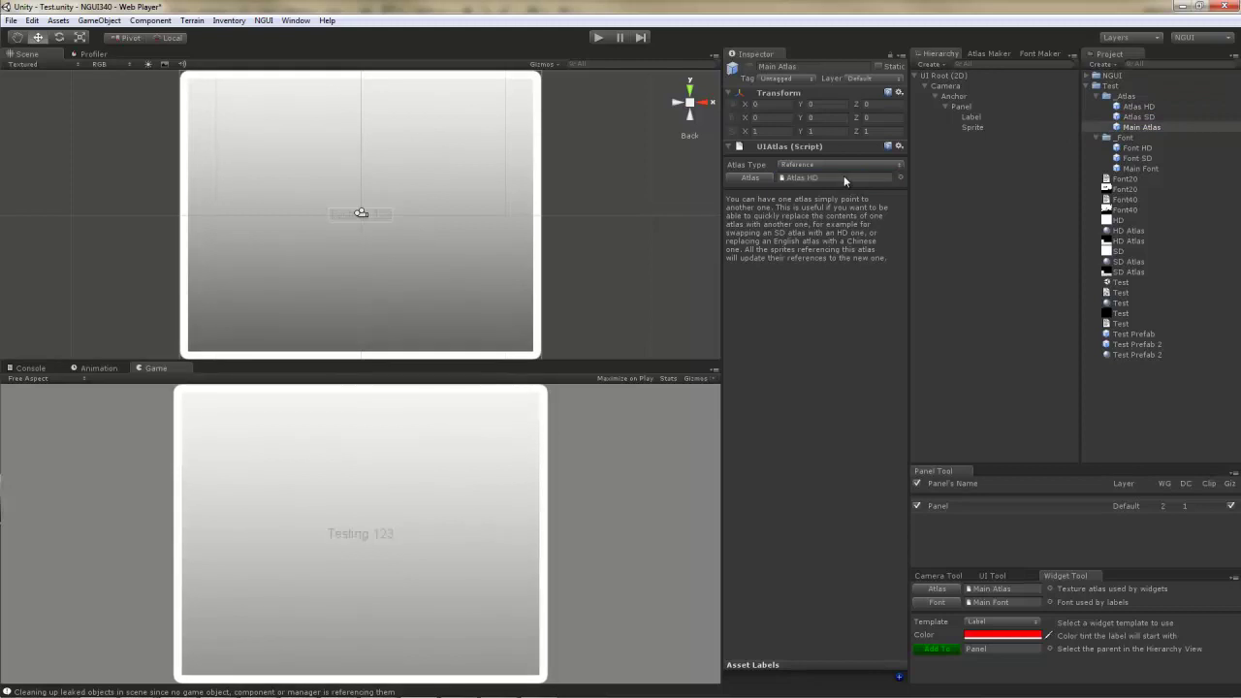
click(1140, 168)
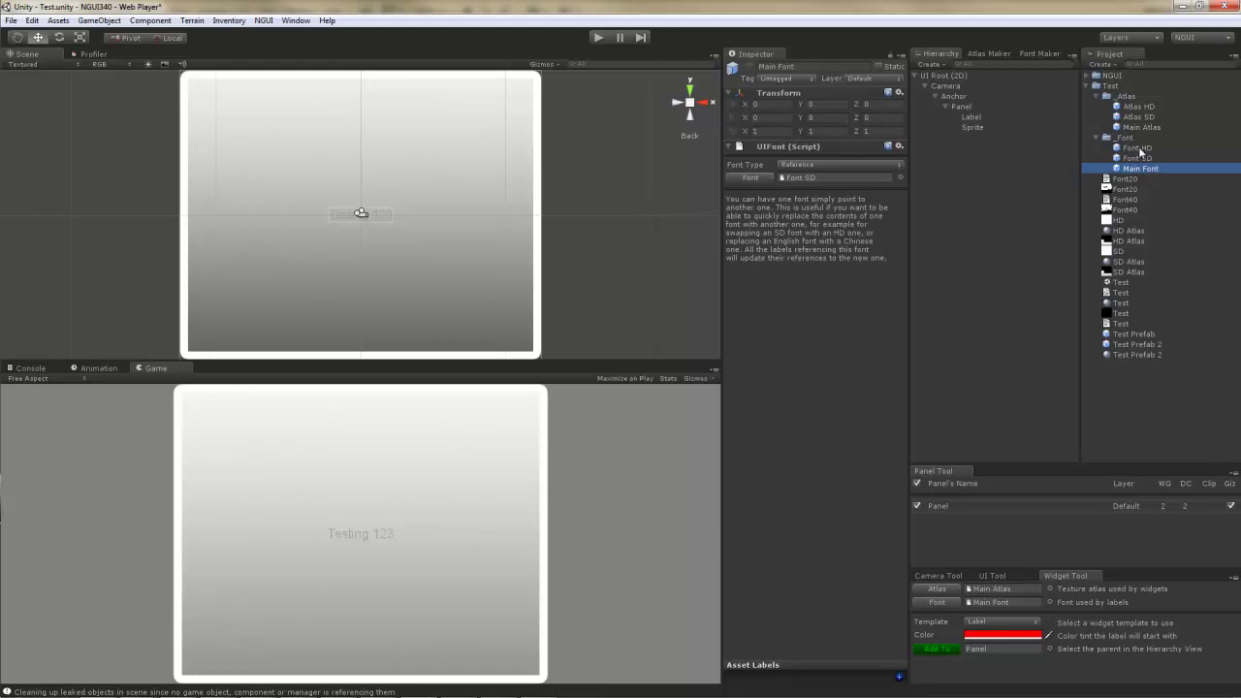
drag(1136, 148, 840, 180)
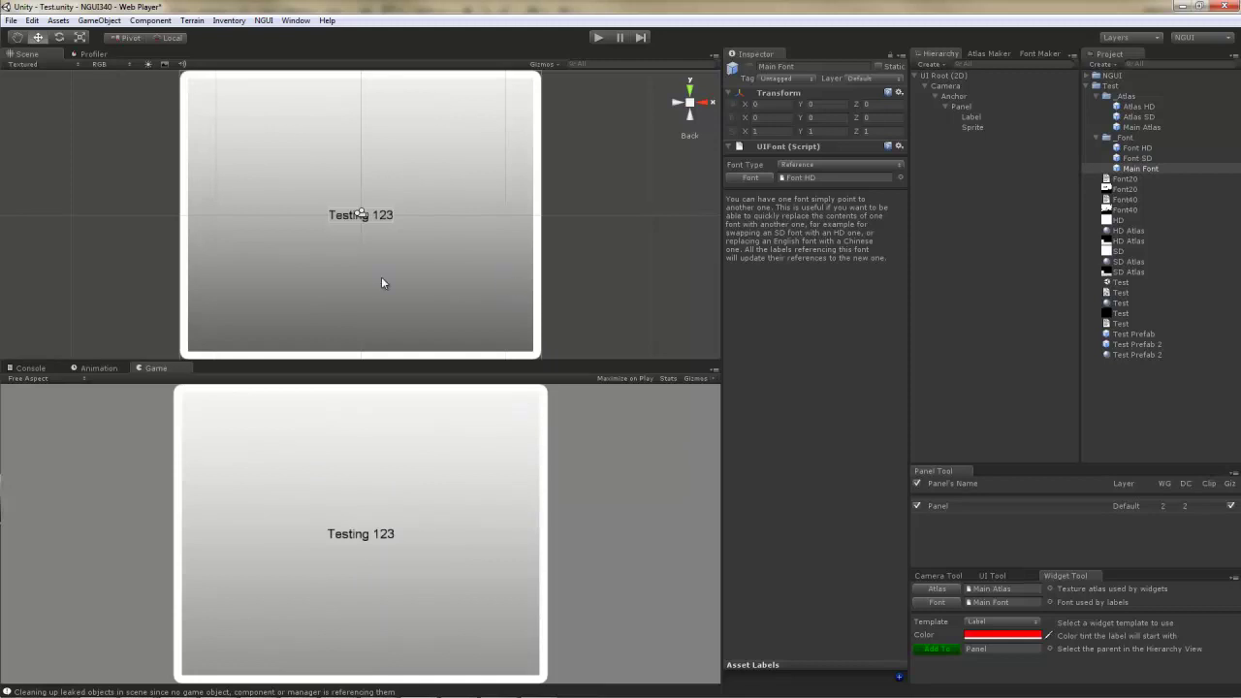
Zoom the Scene view, then reassign Atlas SD to Main Atlas and Font SD to Main Font.
scroll(388, 276, up, 5)
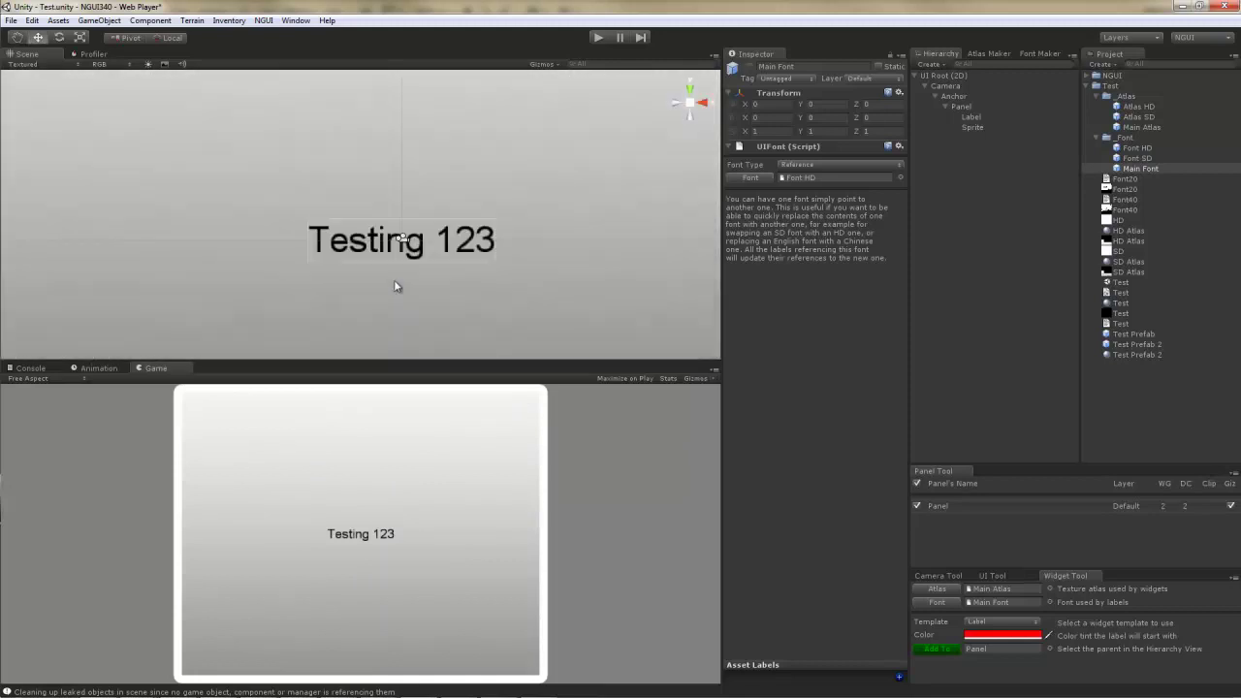
scroll(394, 285, up, 6)
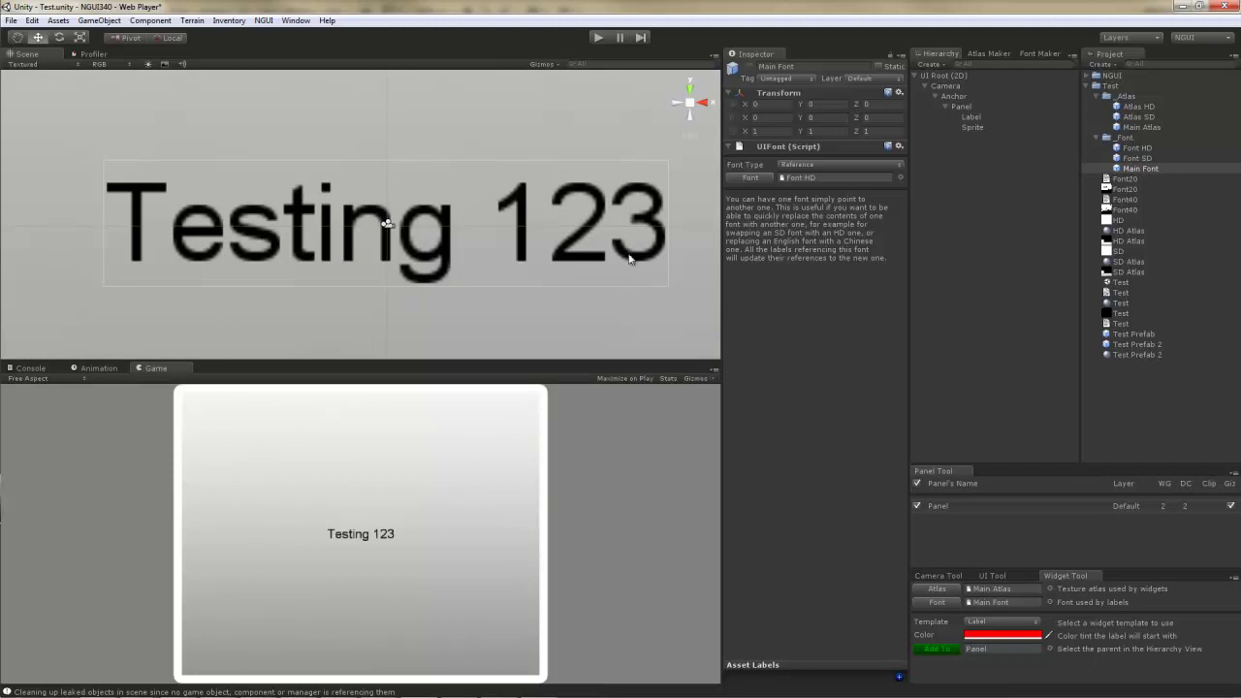
click(1158, 128)
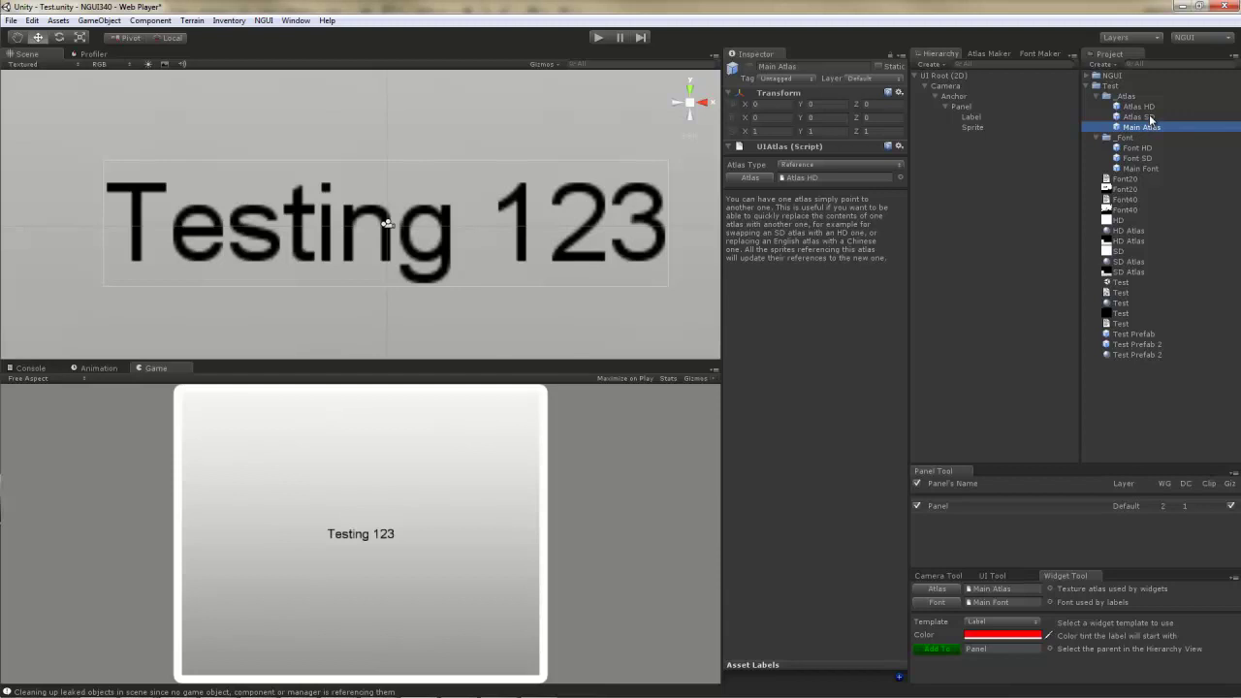
drag(1151, 119, 848, 184)
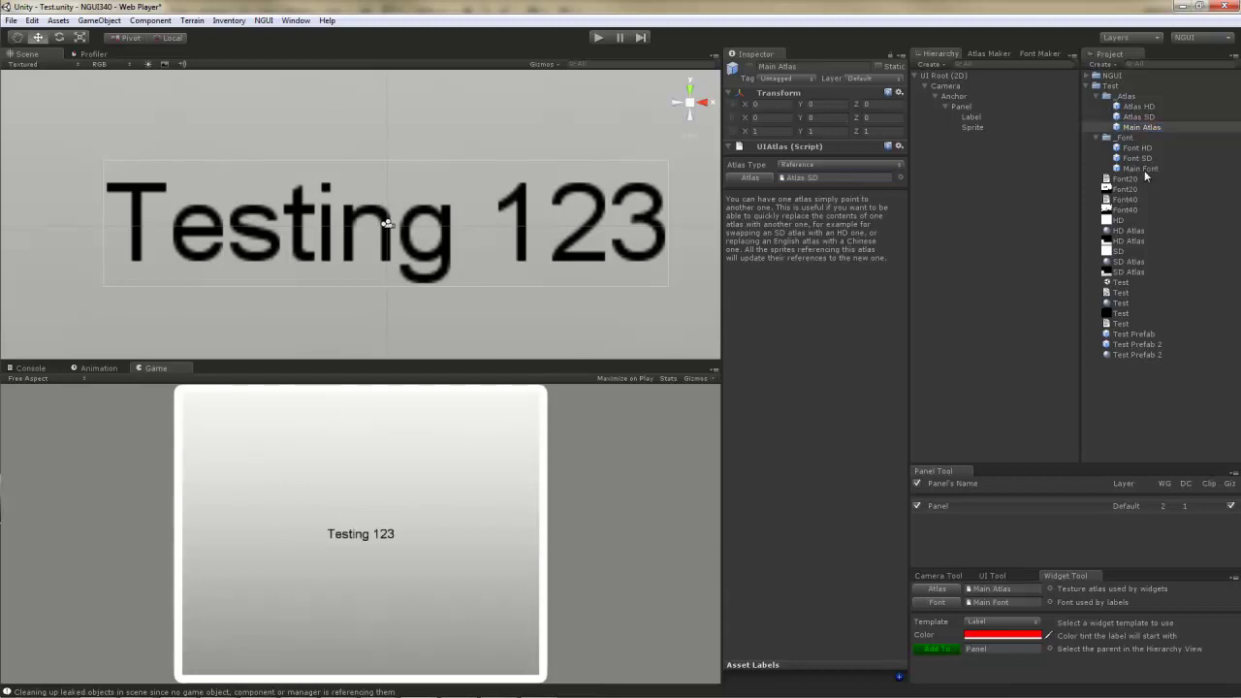
click(1141, 169)
drag(1137, 158, 824, 186)
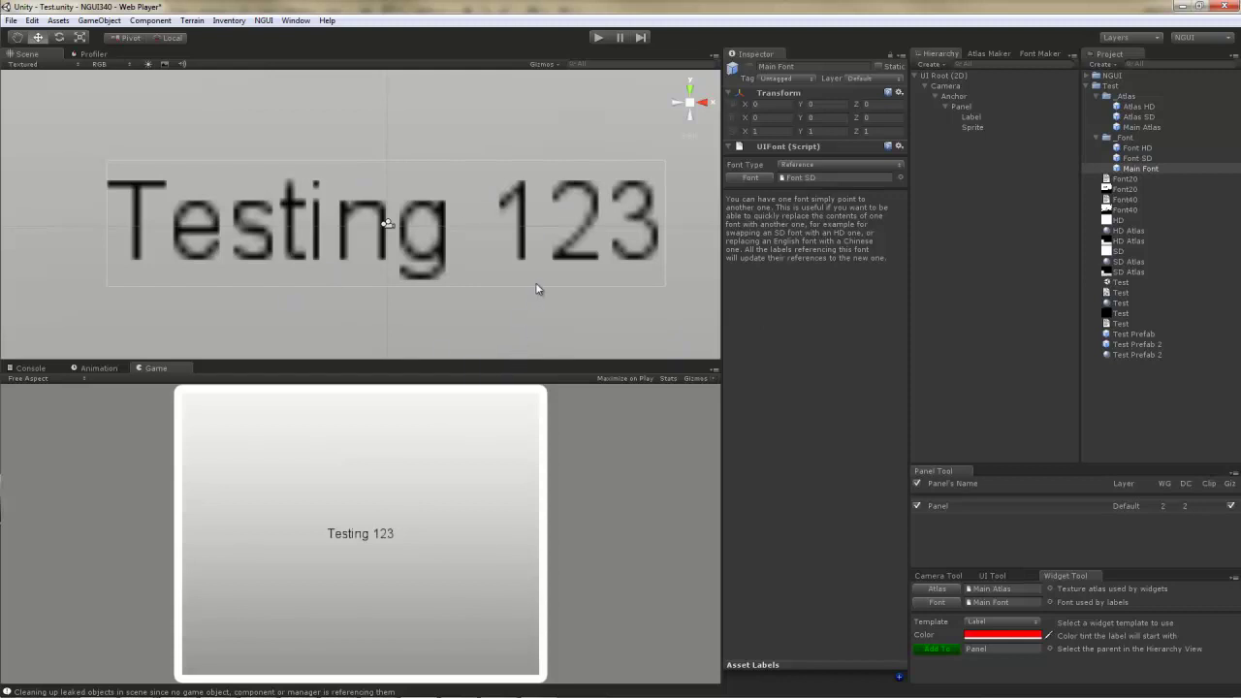
Zoom onto the panel corner, then reassign Atlas HD to Main Atlas and Font HD to Main Font.
scroll(537, 288, down, 8)
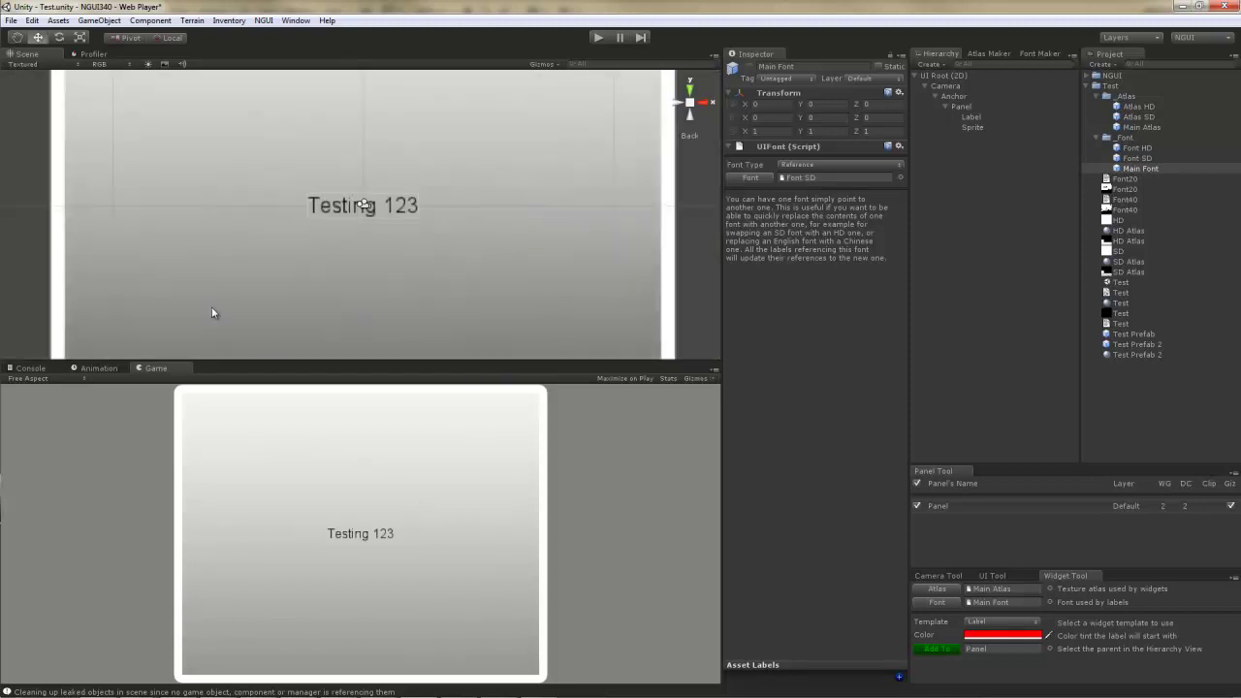
scroll(211, 312, up, 10)
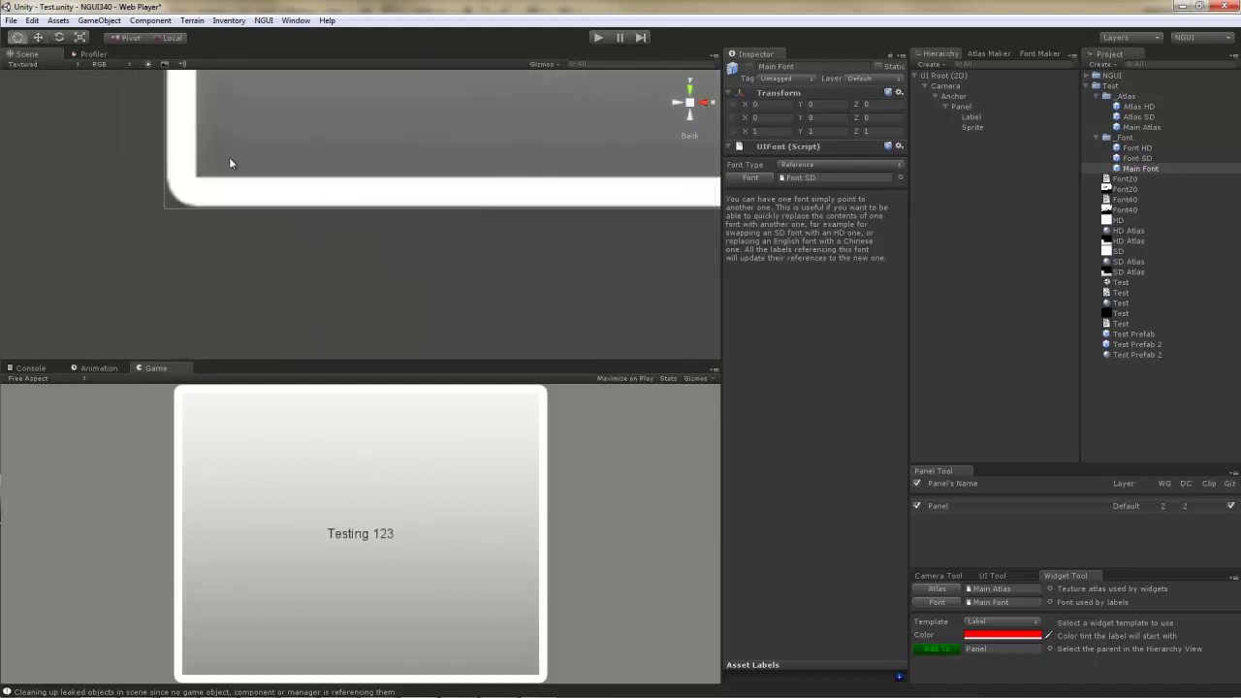
scroll(331, 241, up, 6)
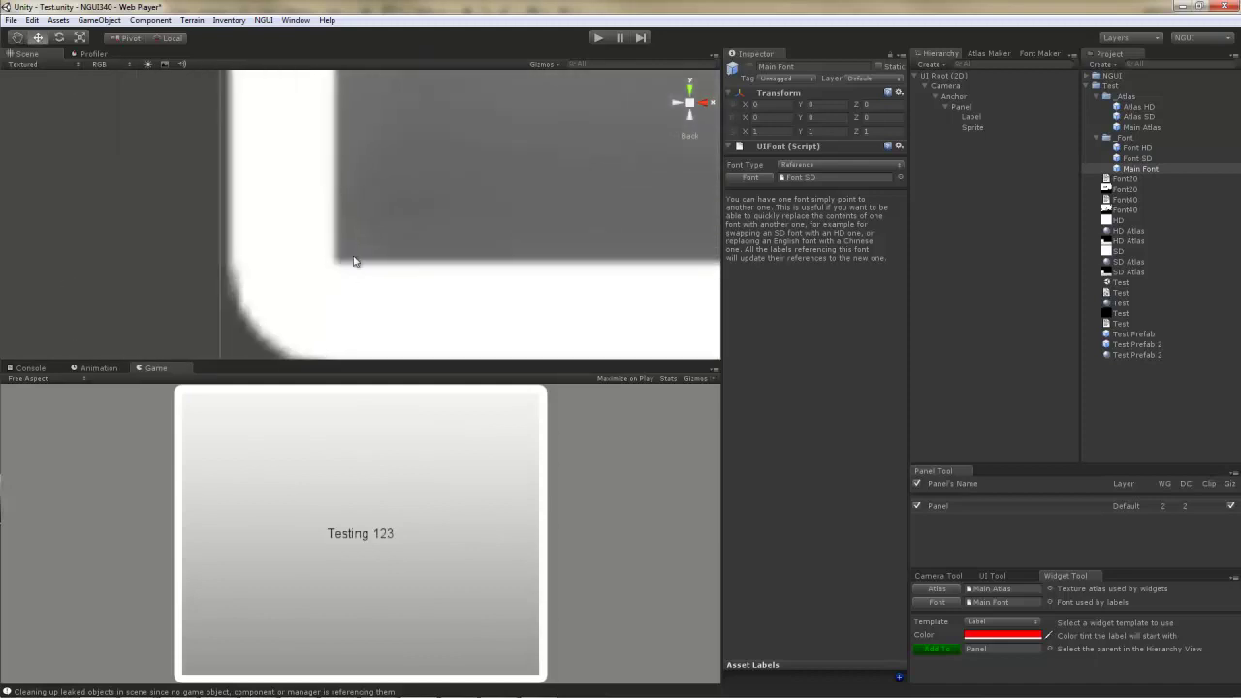
scroll(361, 238, down, 2)
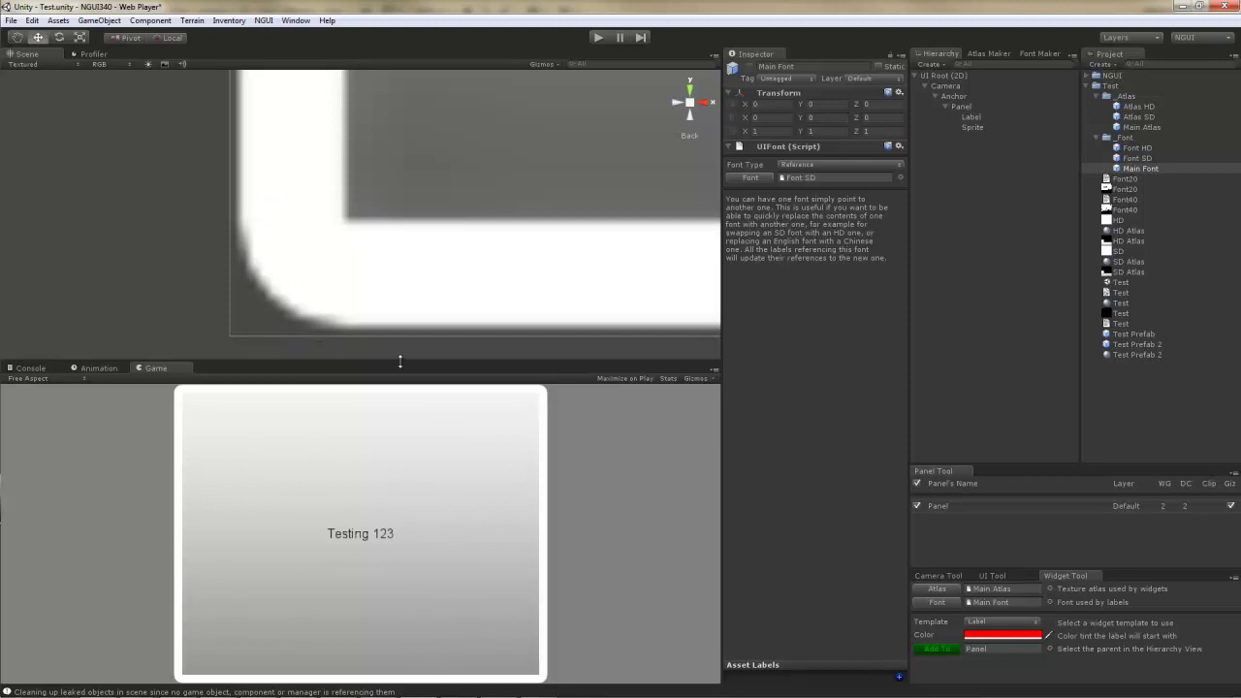
click(1158, 128)
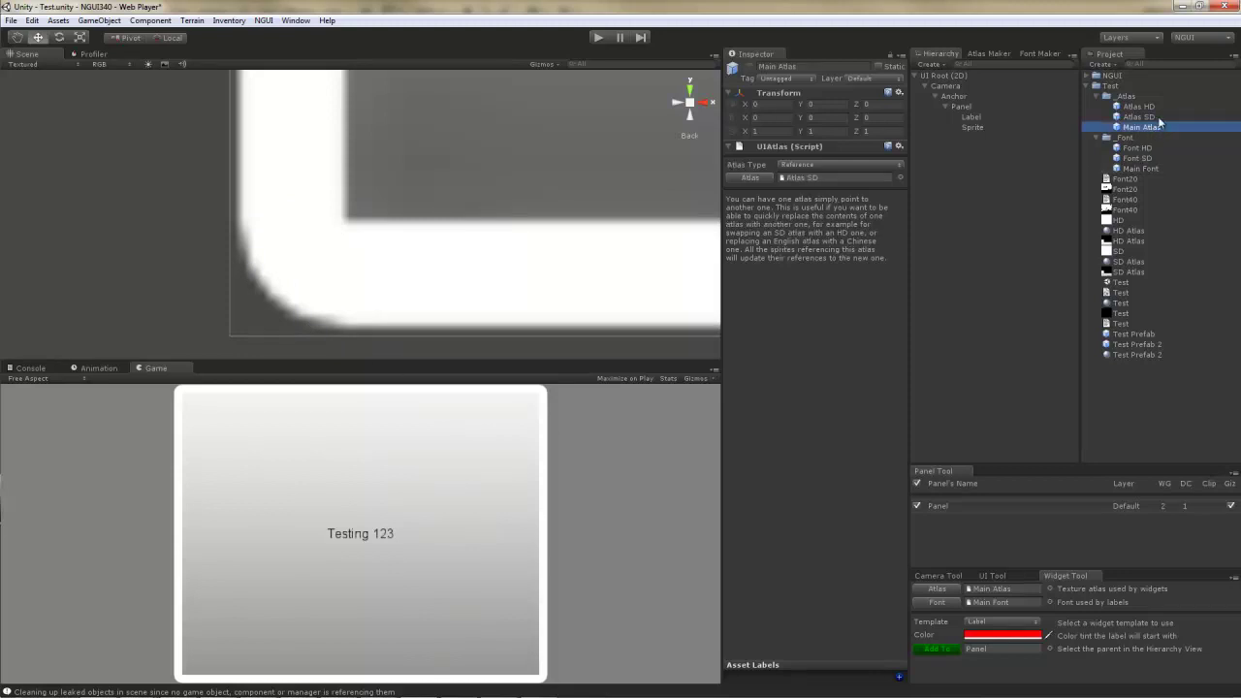
drag(1140, 106, 825, 178)
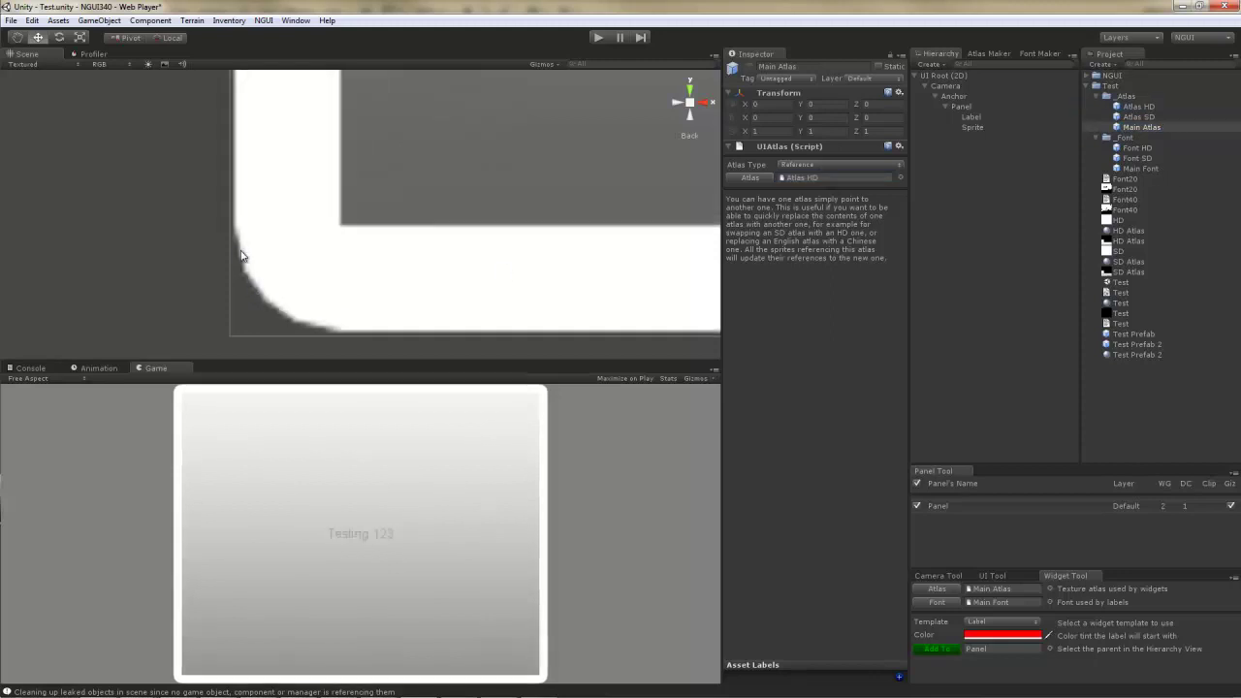
click(1142, 169)
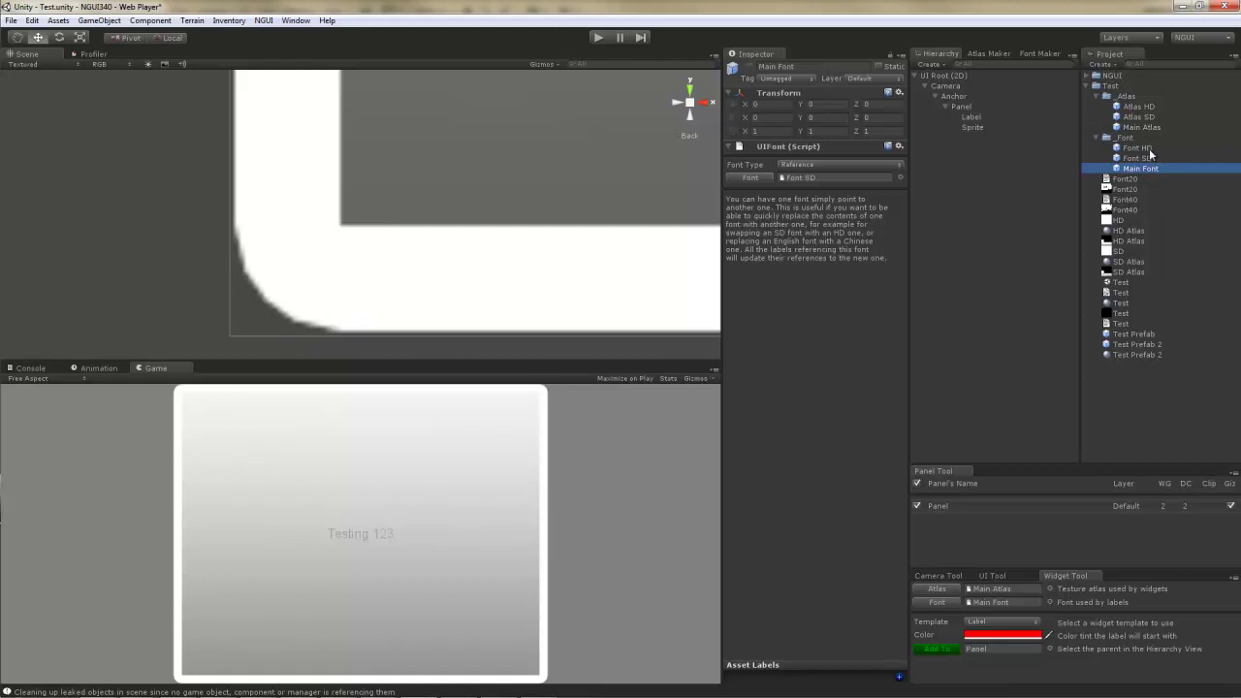
drag(1148, 148, 836, 177)
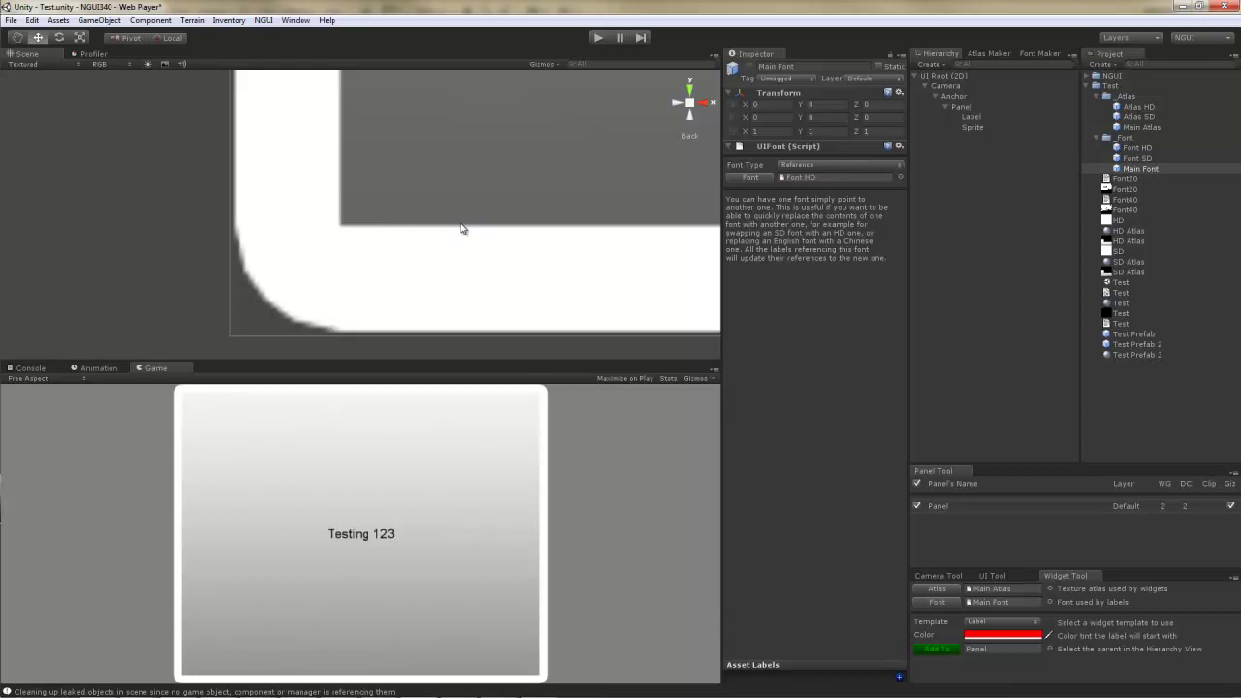